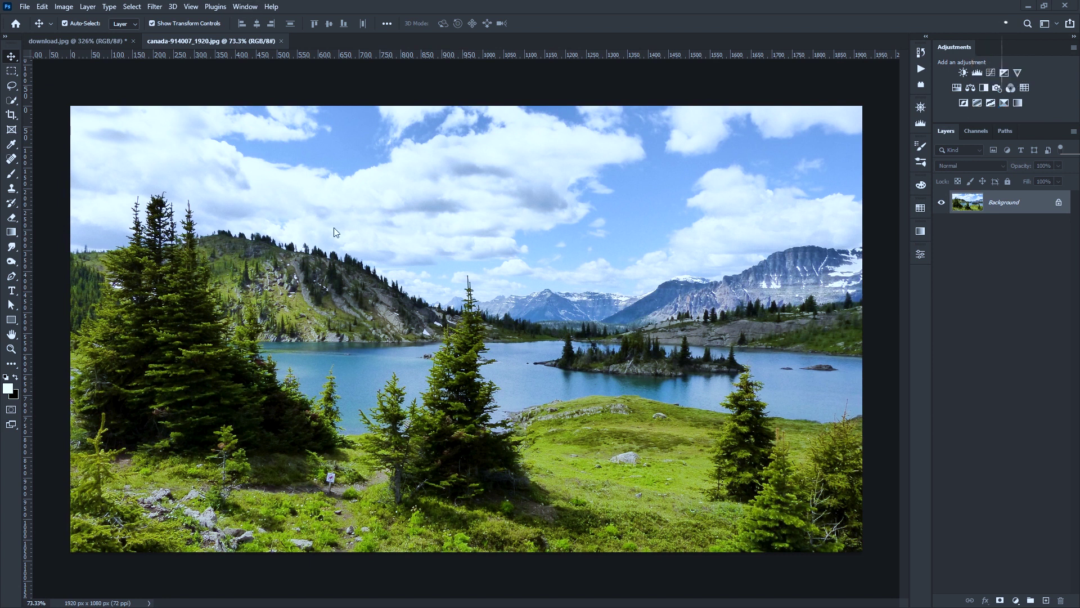
# - Show the lake photo's histogram in Expanded View with statistics on the RGB channel
pyautogui.click(253, 11)
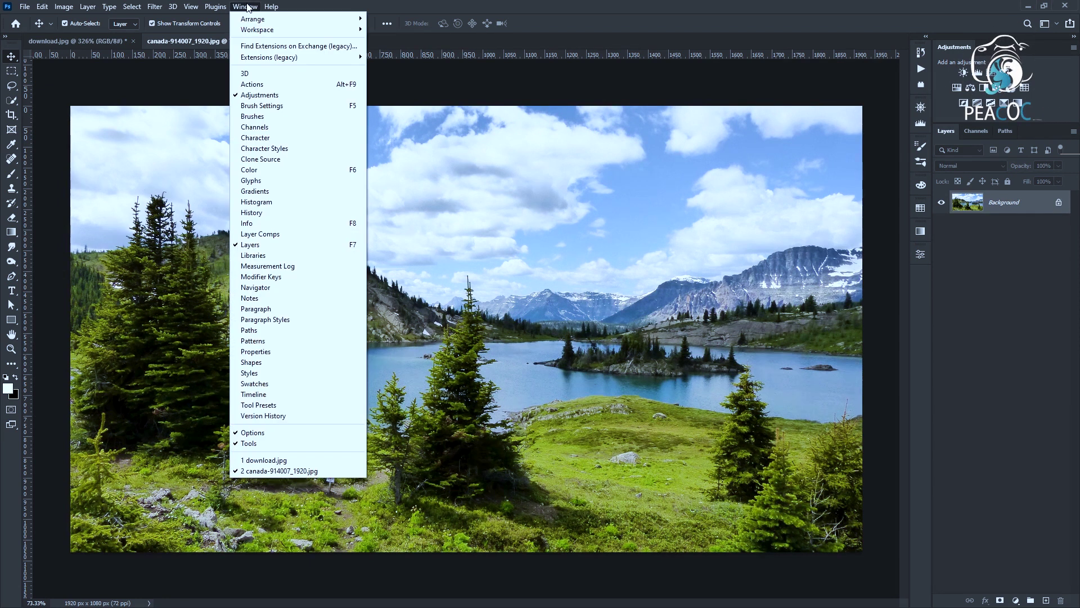
pyautogui.click(267, 206)
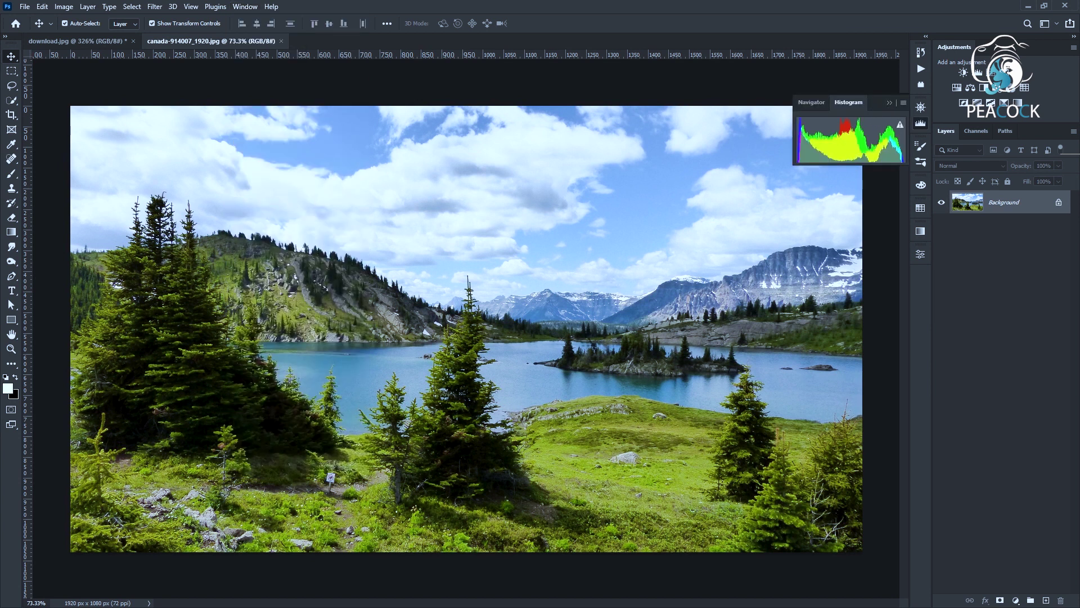
pyautogui.click(903, 102)
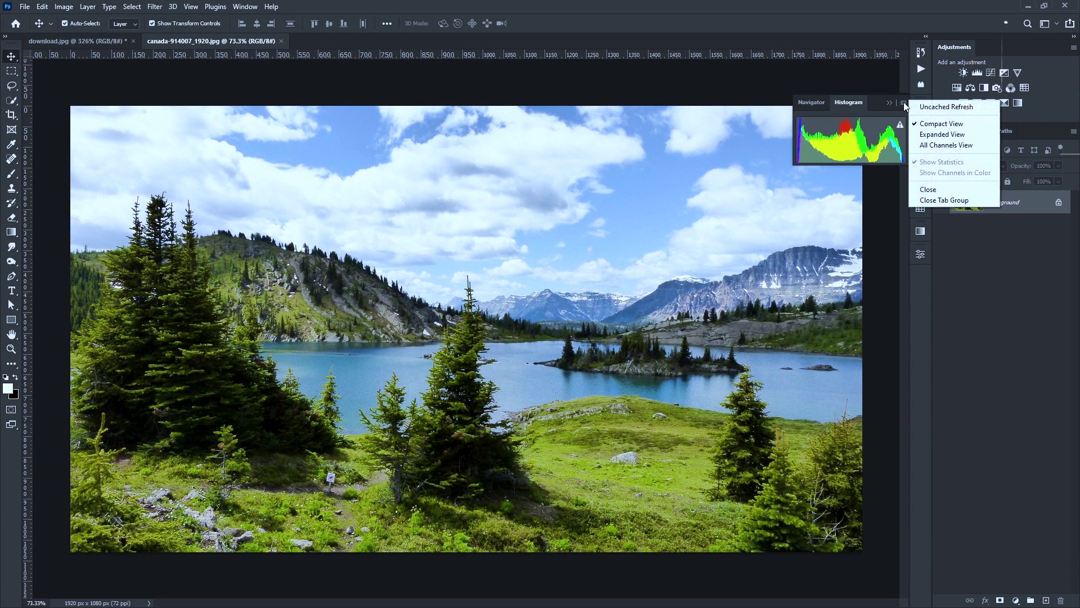
pyautogui.click(936, 135)
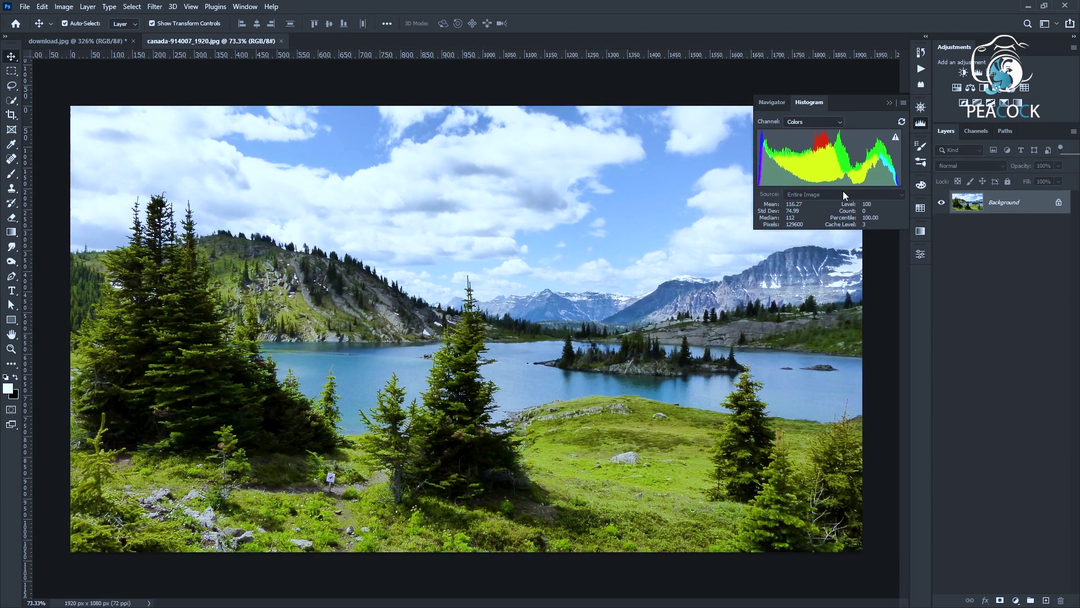
pyautogui.click(825, 122)
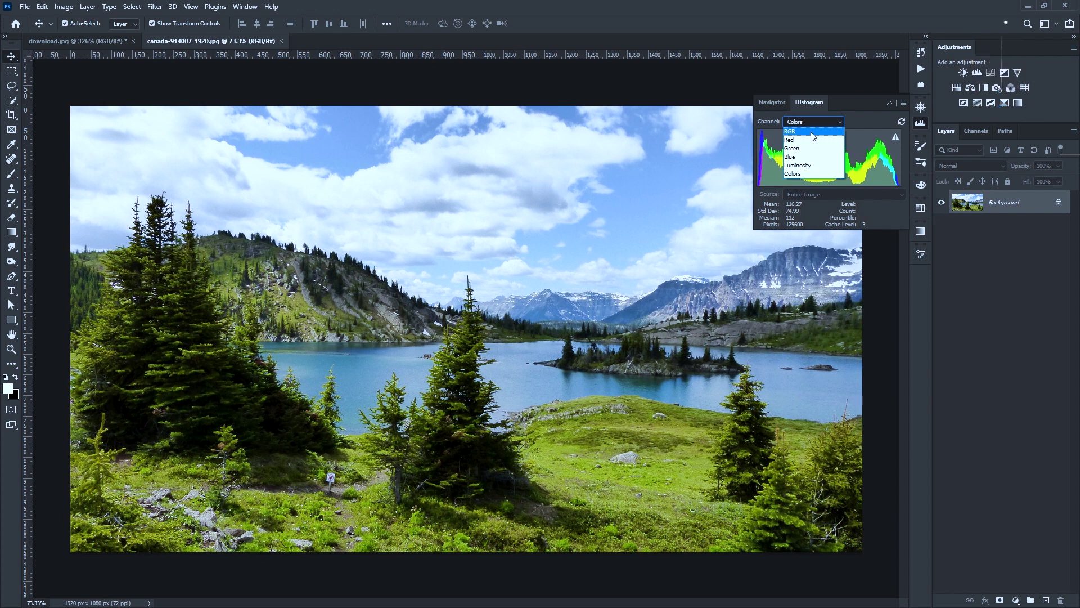
pyautogui.click(813, 133)
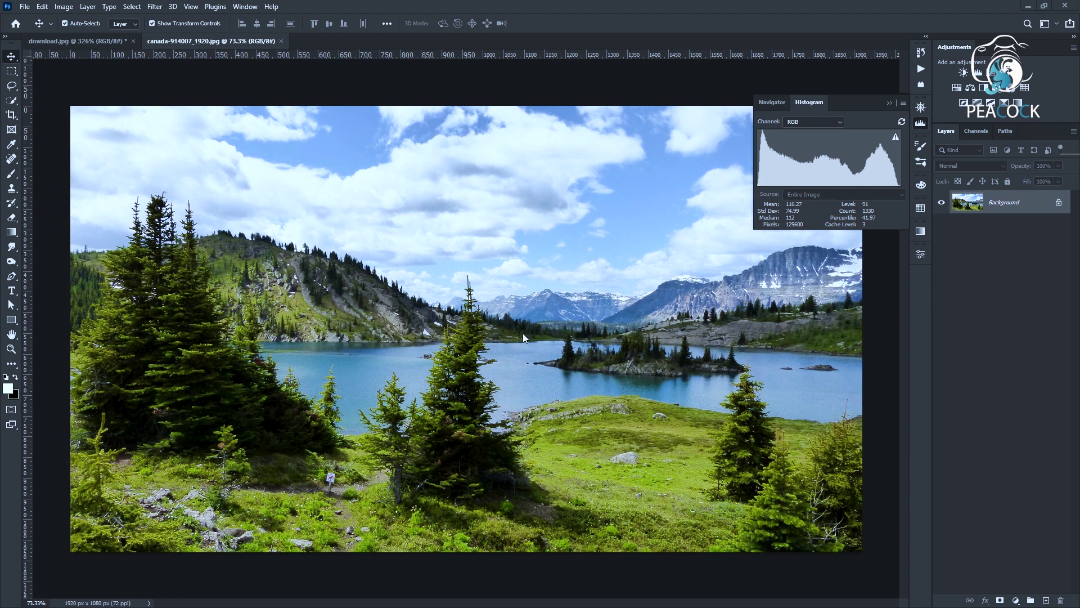
# - Refresh the lake histogram from uncached full-image data, then zoom in and out on the photo
pyautogui.click(902, 123)
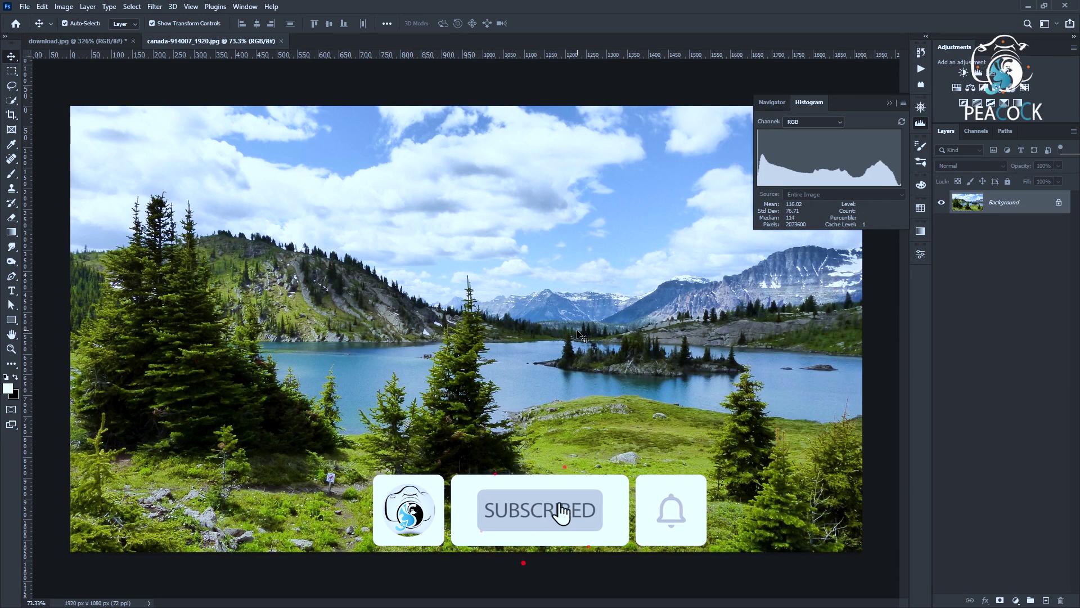
pyautogui.hotkey('ctrl', '+')
pyautogui.hotkey('ctrl', '-')
pyautogui.scroll(2, 554, 264)
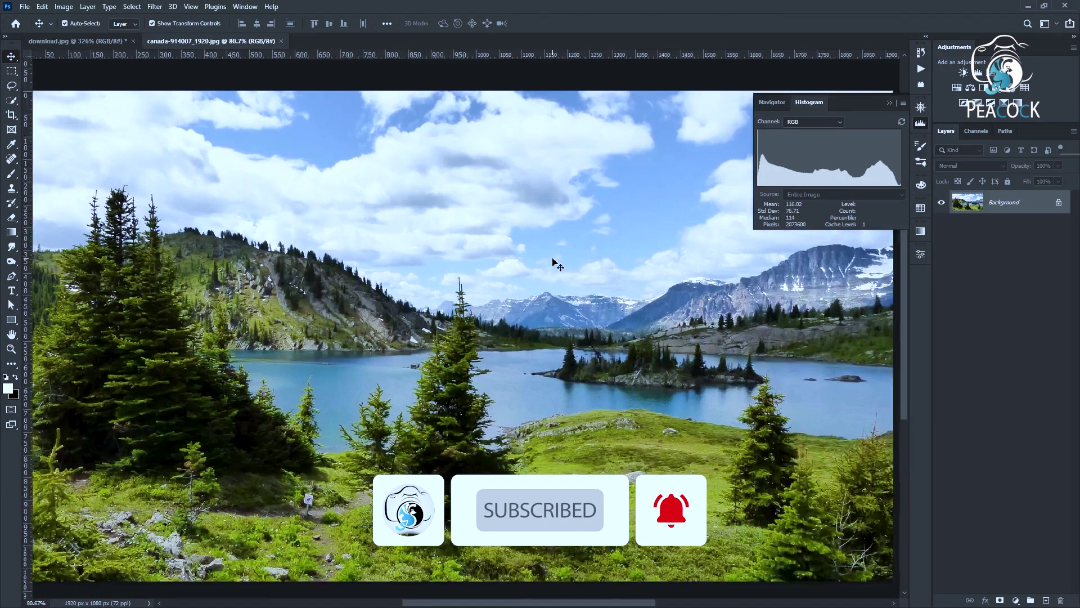
pyautogui.scroll(-2, 601, 317)
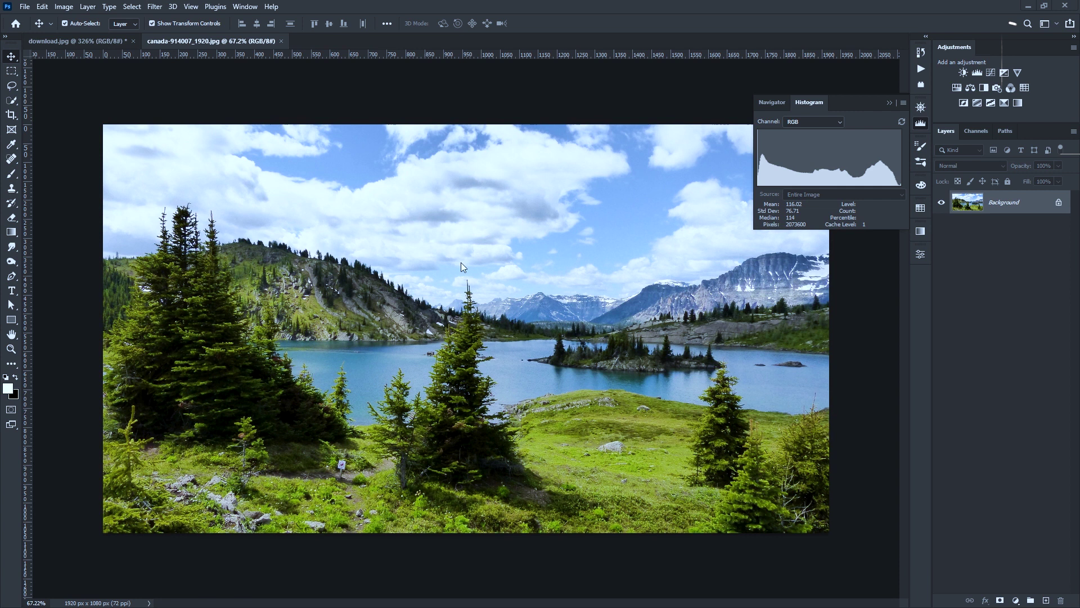
pyautogui.scroll(1, 460, 262)
pyautogui.scroll(-2, 366, 302)
pyautogui.scroll(1, 467, 386)
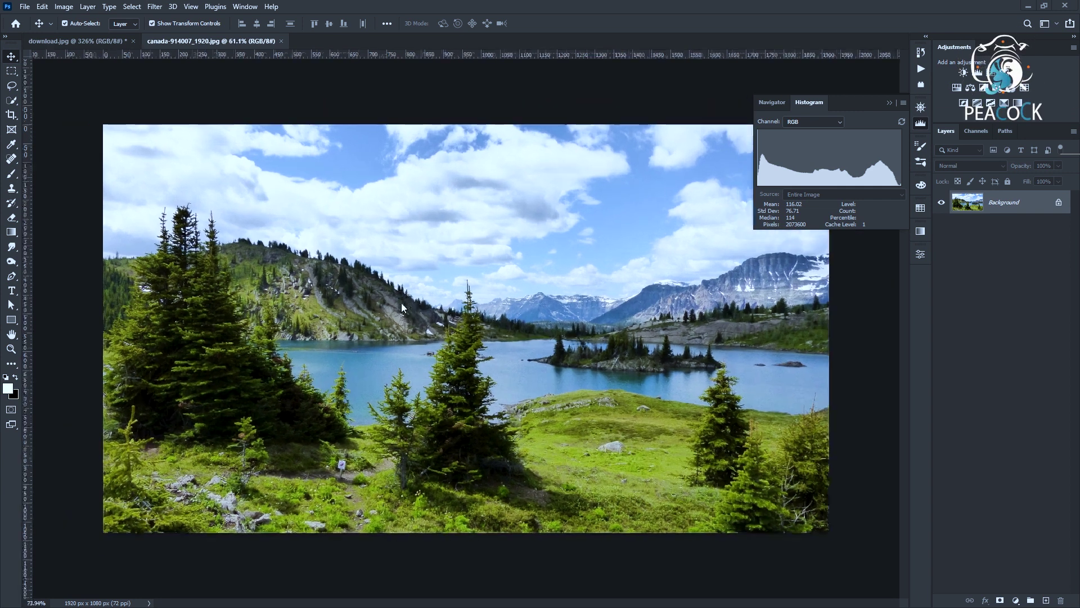
pyautogui.scroll(1, 400, 303)
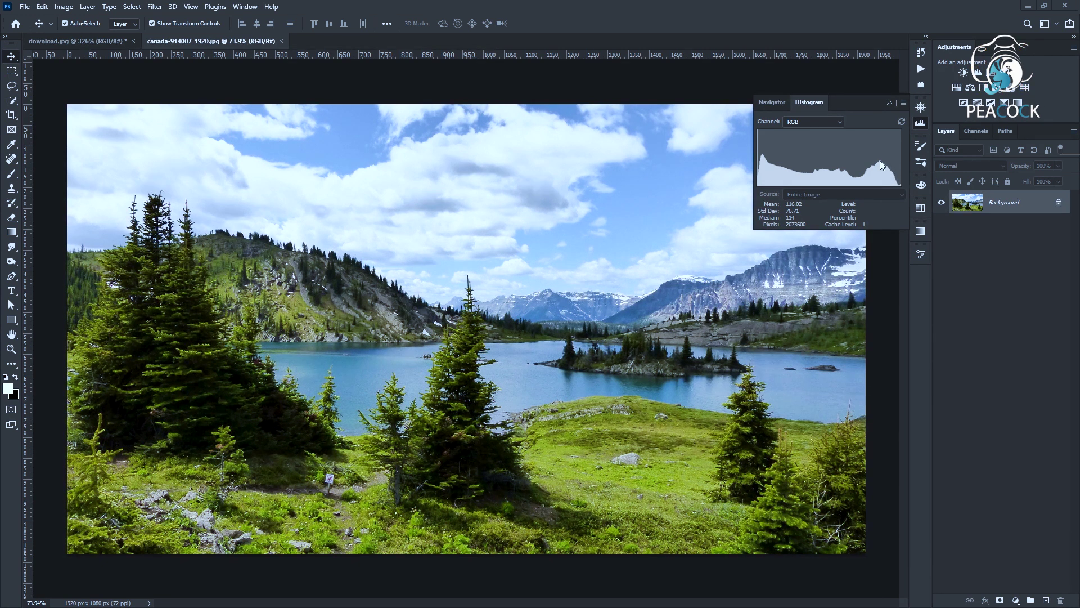
# - Return the lake photo to the fitted, whole-image view
pyautogui.hotkey('ctrl', '-')
pyautogui.hotkey('ctrl', '0')
pyautogui.scroll(-1, 373, 350)
pyautogui.scroll(-1, 389, 351)
pyautogui.scroll(1, 383, 359)
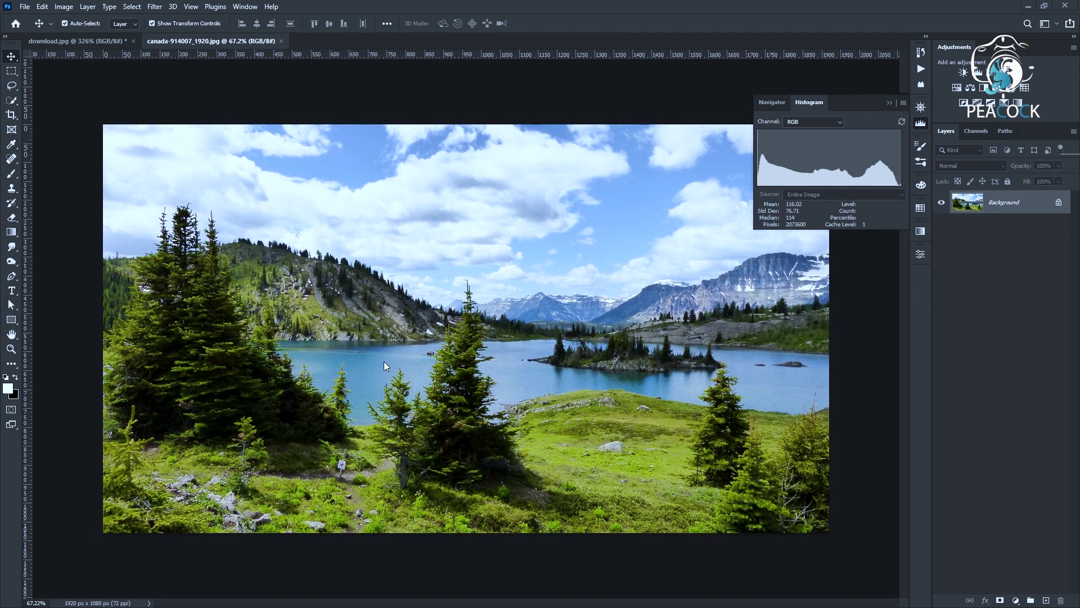
pyautogui.scroll(1, 383, 361)
pyautogui.scroll(-1, 384, 361)
pyautogui.scroll(1, 494, 312)
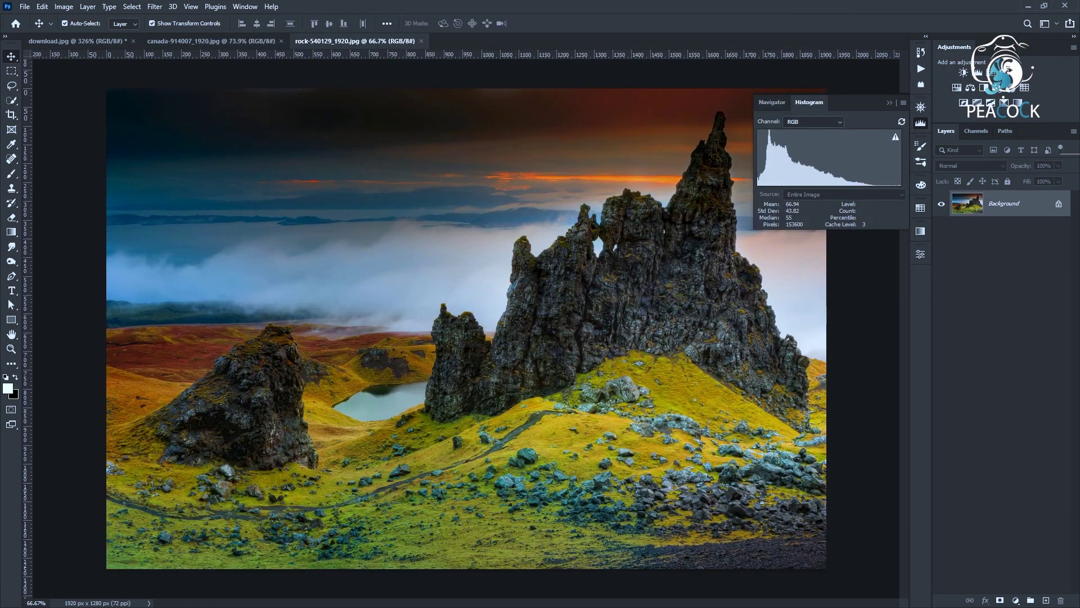
# - Scroll over the newly opened sea-and-cloud photo sea-84629_1920.jpg
pyautogui.scroll(1, 552, 278)
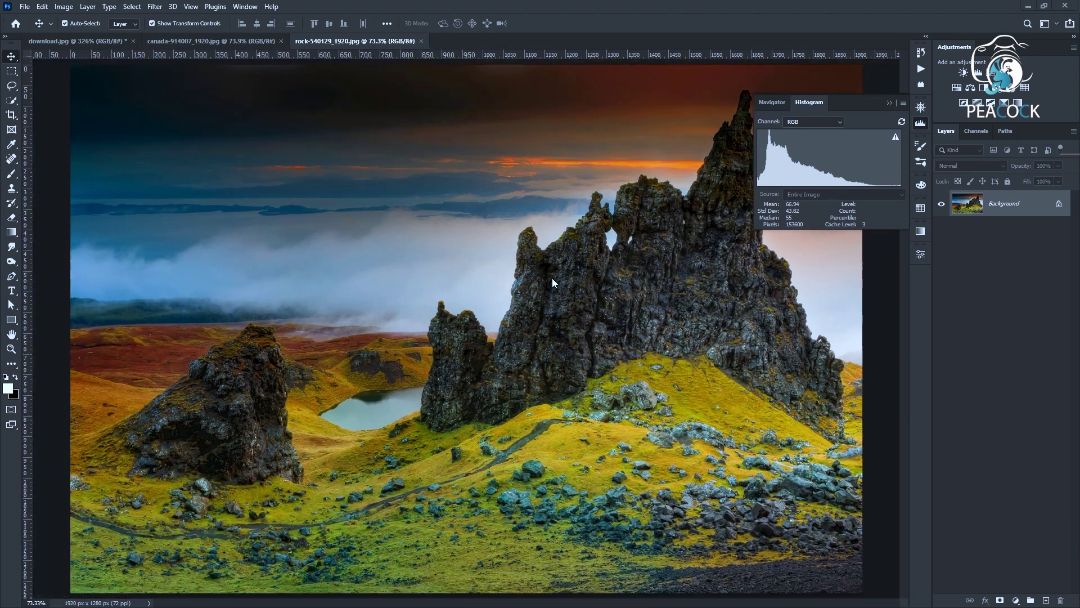
pyautogui.scroll(-1, 551, 279)
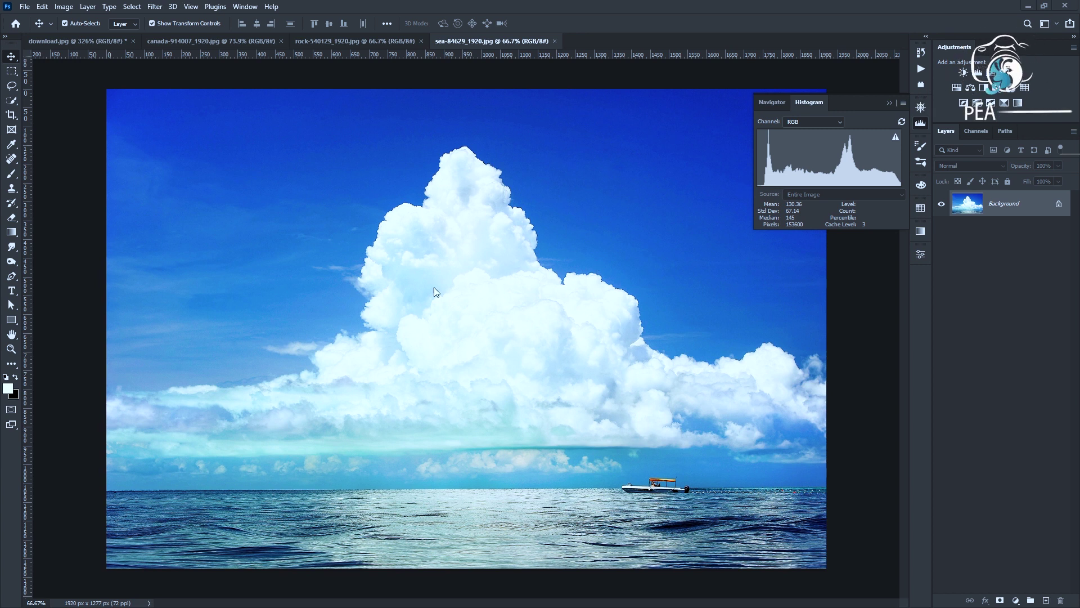
# - Zoom the sea-and-cloud photo back to its earlier size while scrolling around it
pyautogui.scroll(-1, 430, 286)
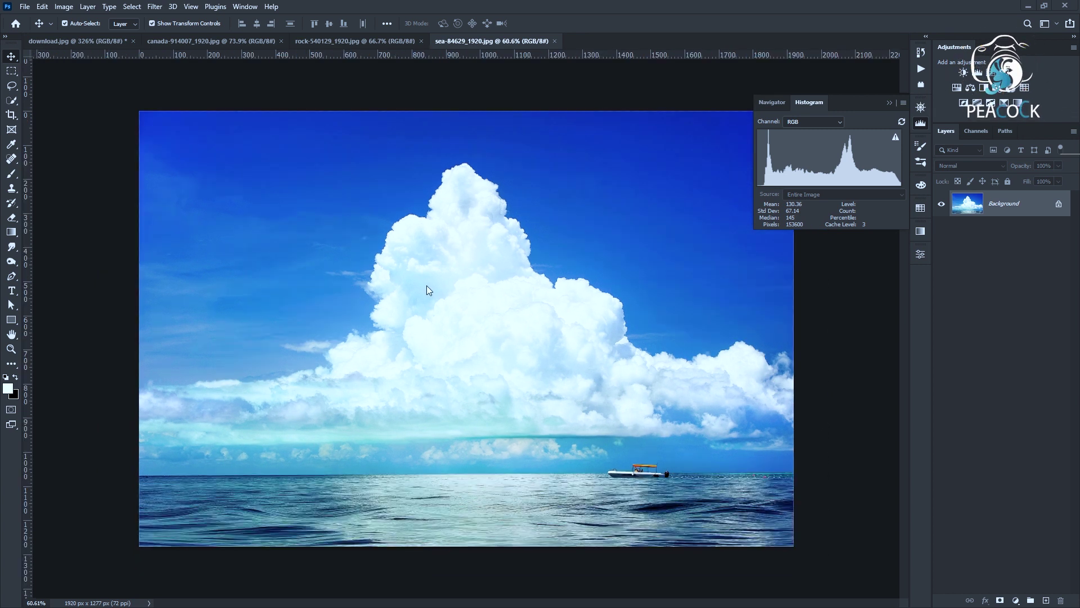
pyautogui.scroll(1, 427, 286)
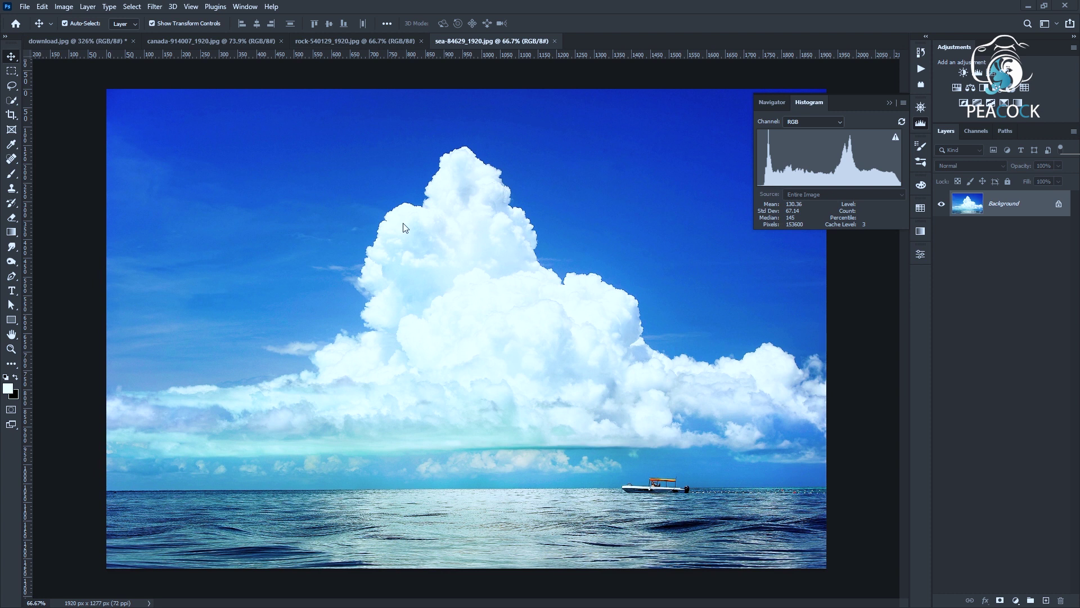
pyautogui.scroll(-1, 577, 246)
pyautogui.scroll(-1, 556, 251)
pyautogui.scroll(1, 555, 251)
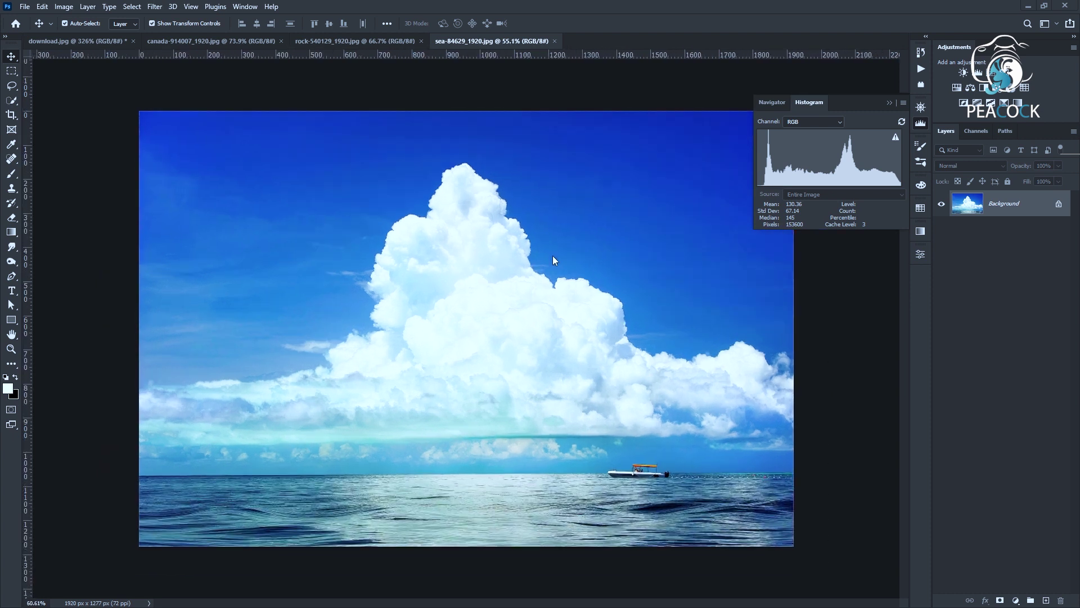
pyautogui.hotkey('ctrl', '+')
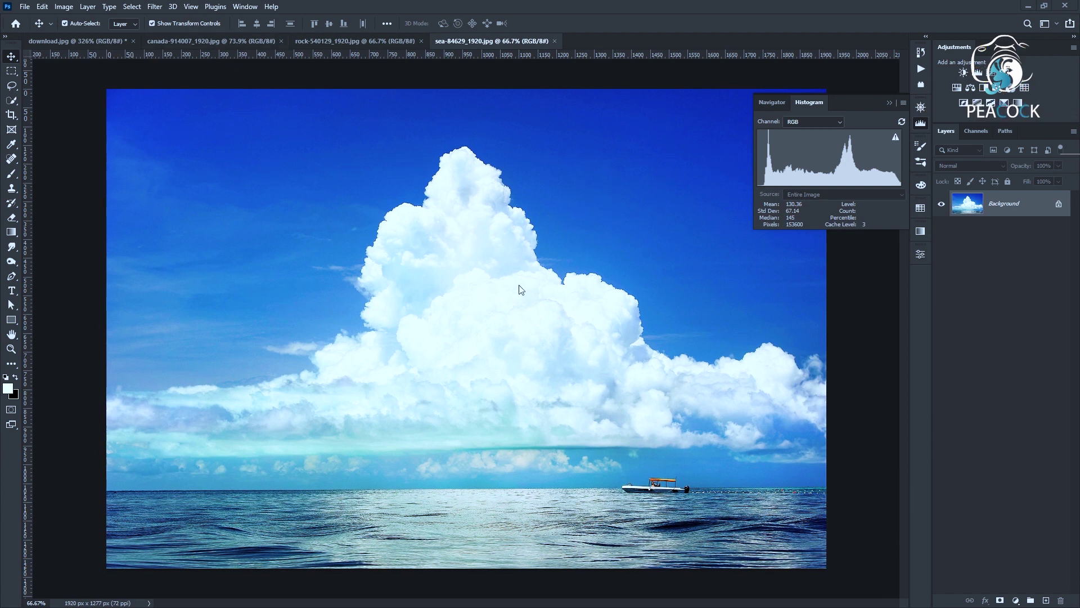
pyautogui.scroll(2, 546, 314)
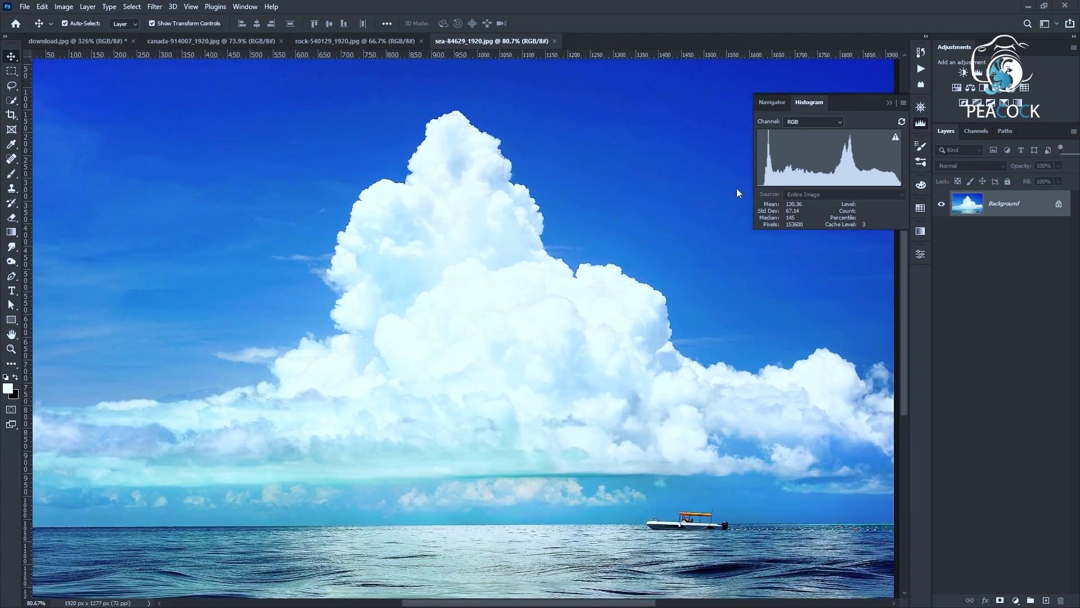
pyautogui.scroll(-1, 737, 189)
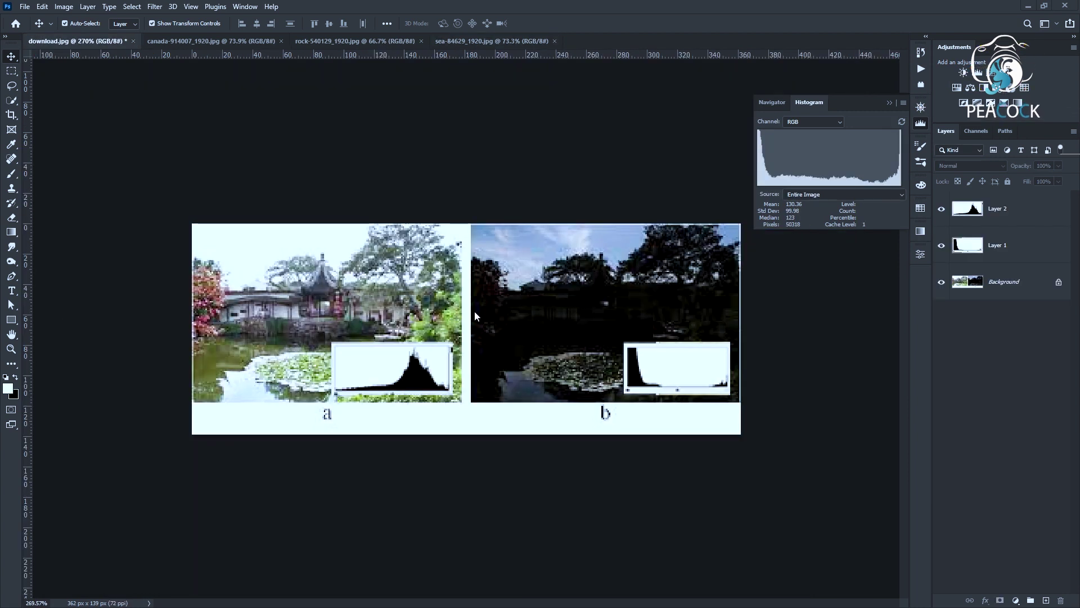
# - Scroll around the garden comparison image download.jpg to inspect it
pyautogui.scroll(1, 472, 316)
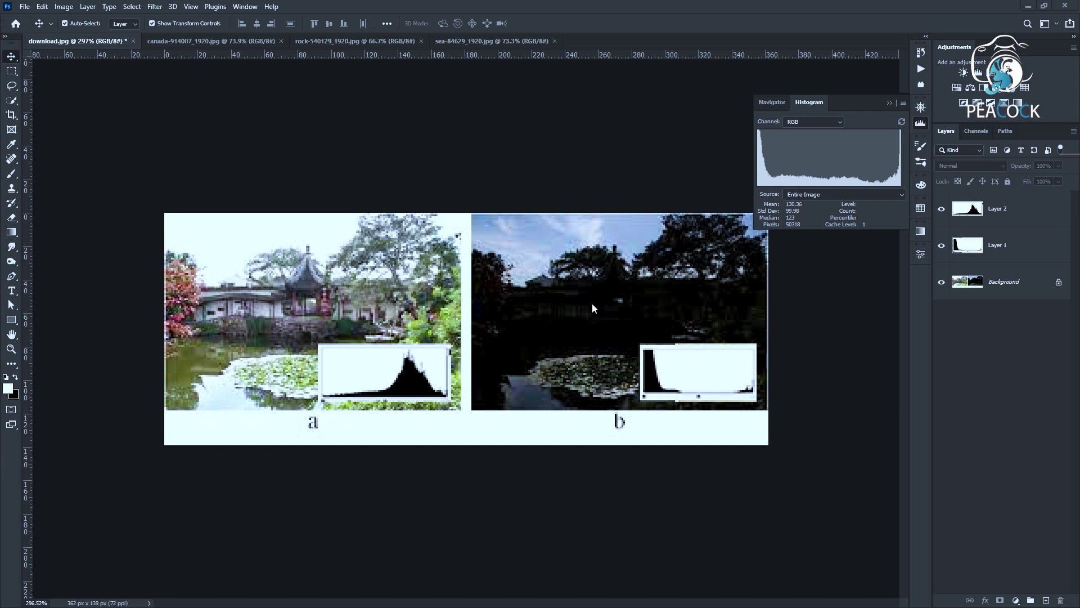
pyautogui.scroll(1, 593, 307)
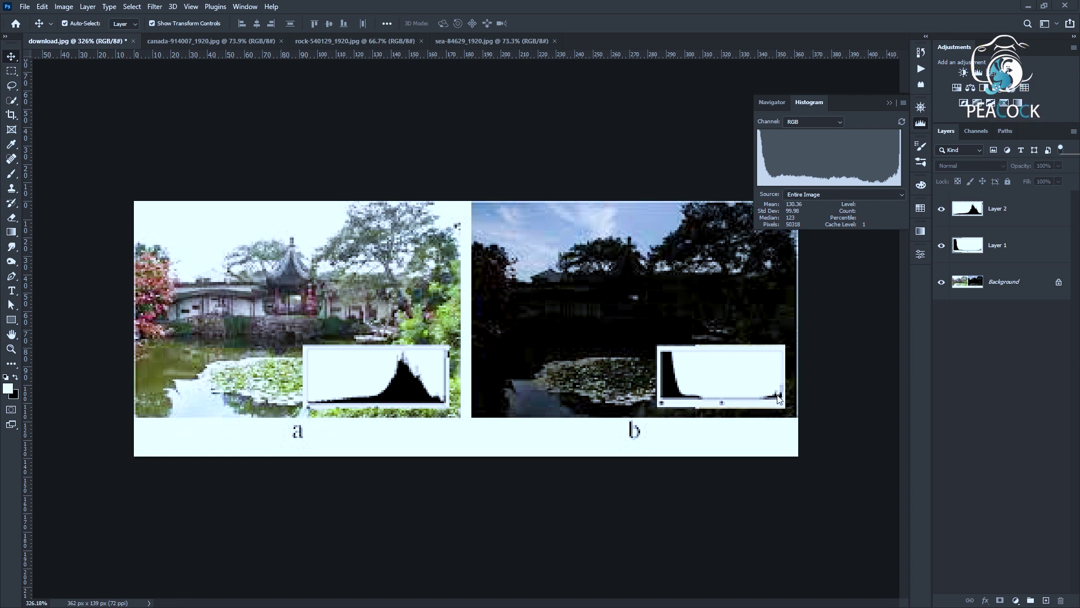
pyautogui.scroll(-1, 464, 326)
pyautogui.scroll(1, 465, 326)
pyautogui.scroll(-1, 464, 325)
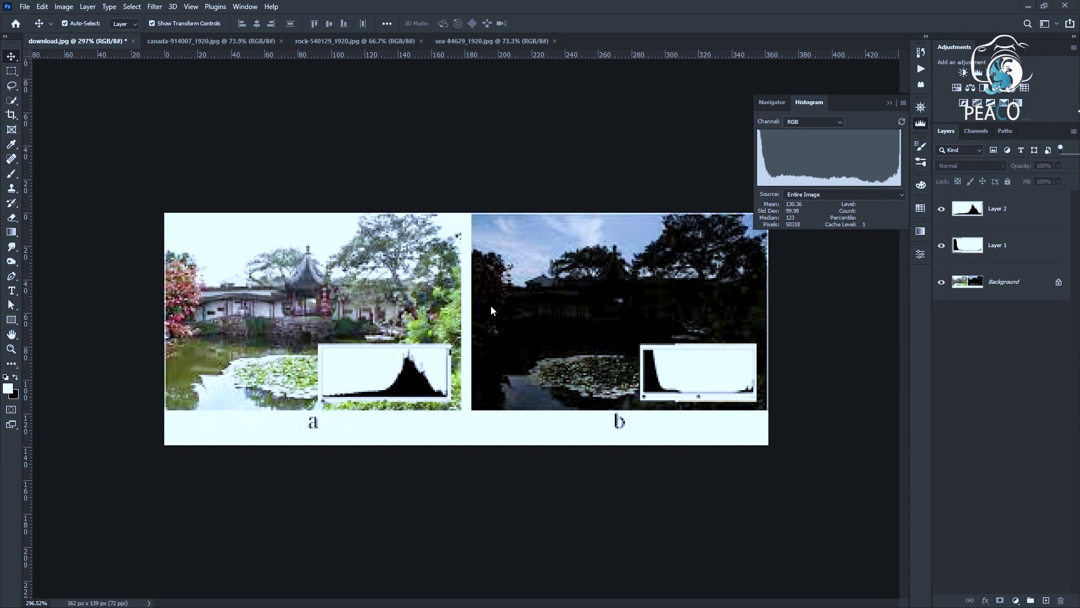
pyautogui.scroll(1, 482, 308)
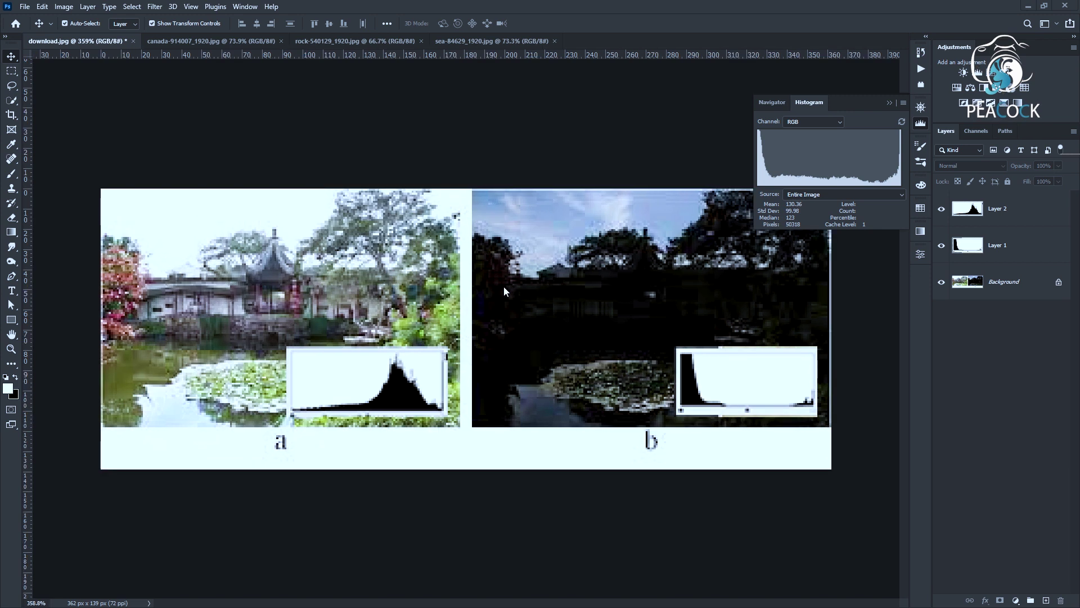
pyautogui.scroll(-1, 505, 290)
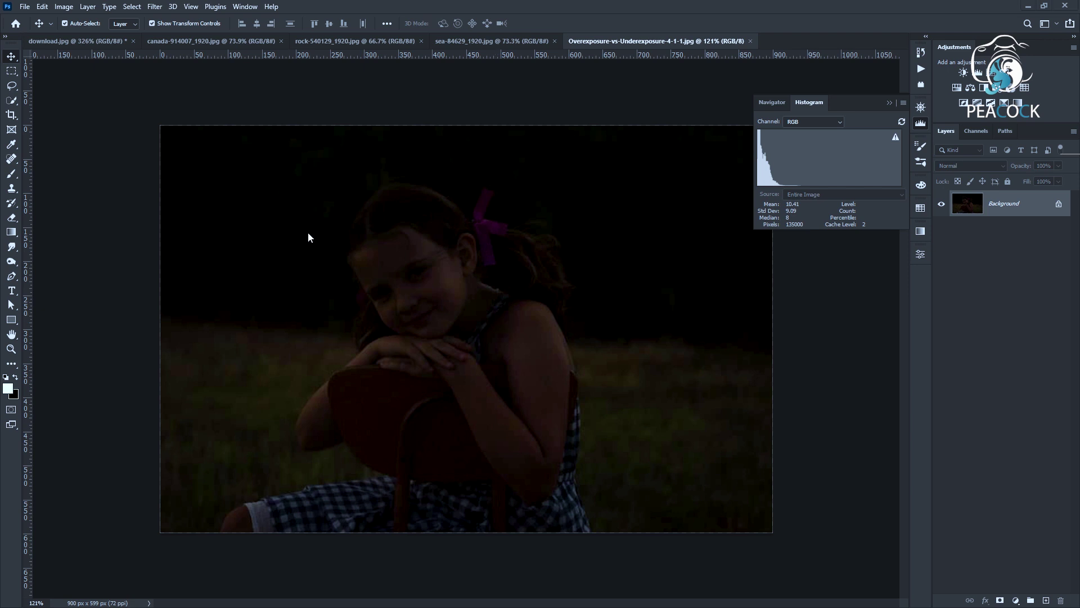
# - Convert the dark portrait's Background layer to a smart object and bring up Shadows/Highlights
pyautogui.scroll(2, 309, 211)
pyautogui.scroll(-1, 309, 211)
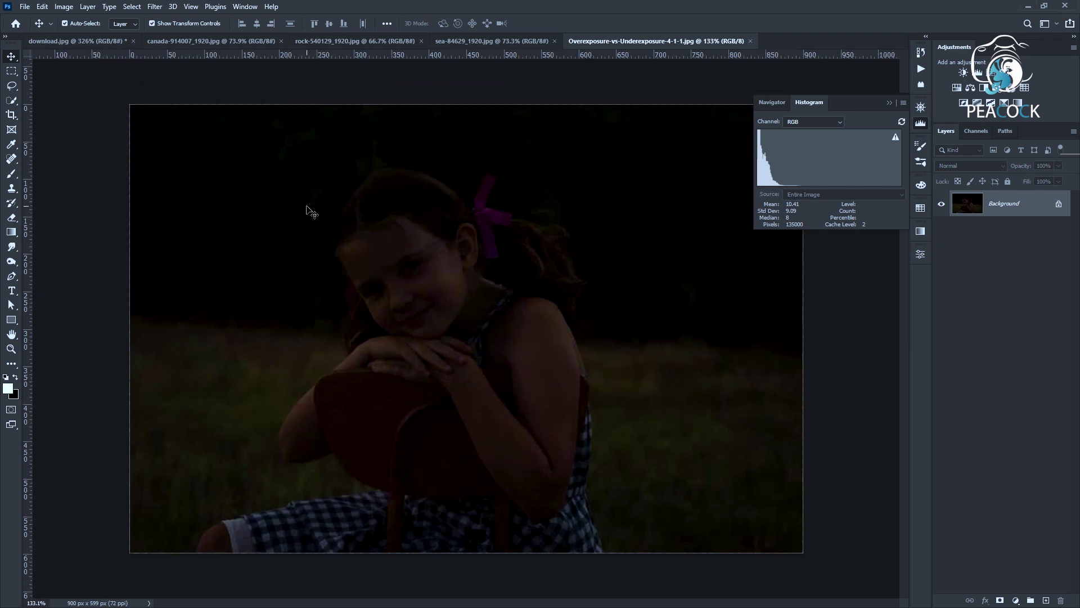
pyautogui.click(64, 7)
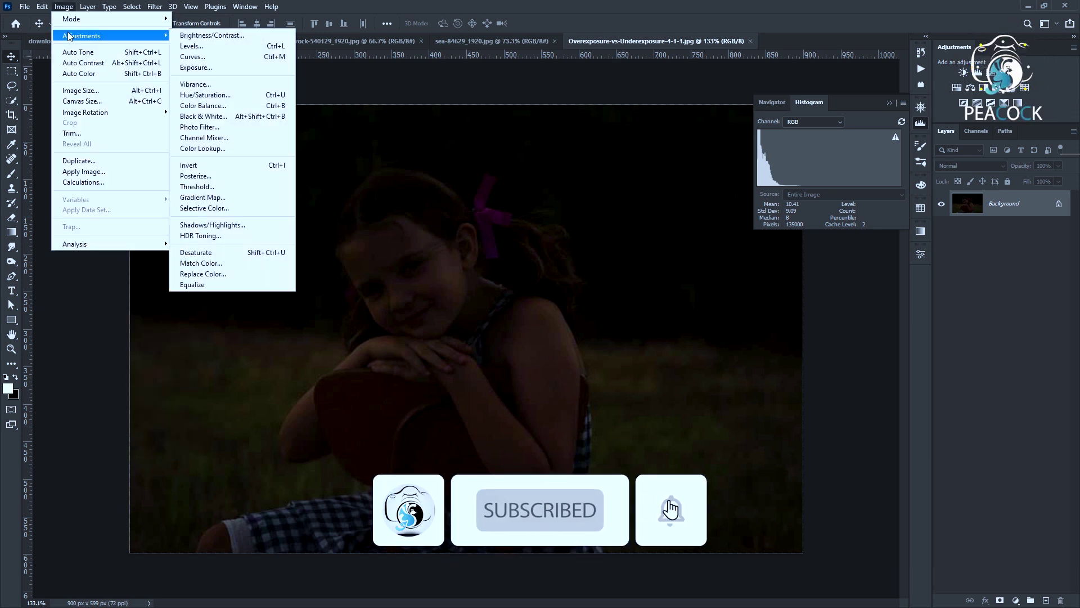
pyautogui.moveTo(81, 35)
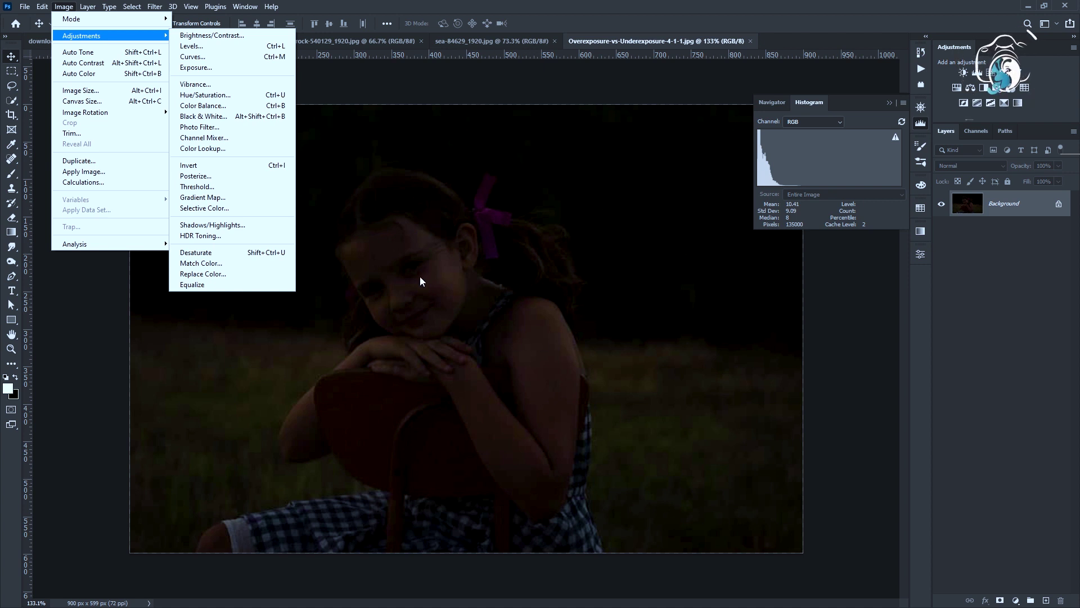
pyautogui.click(1004, 202)
pyautogui.rightClick(1006, 203)
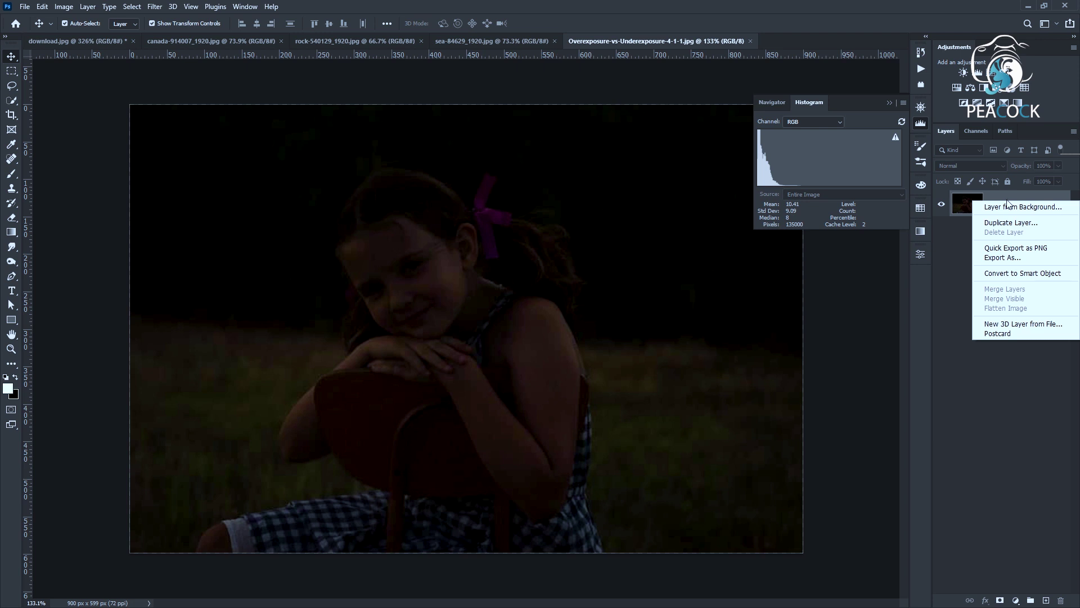
pyautogui.click(1012, 274)
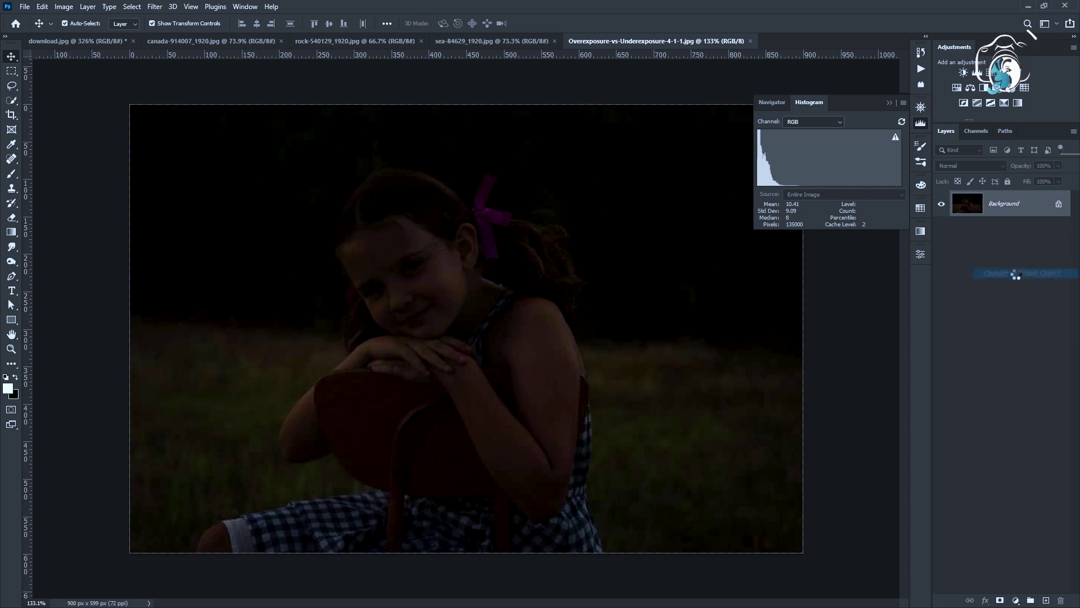
pyautogui.click(63, 7)
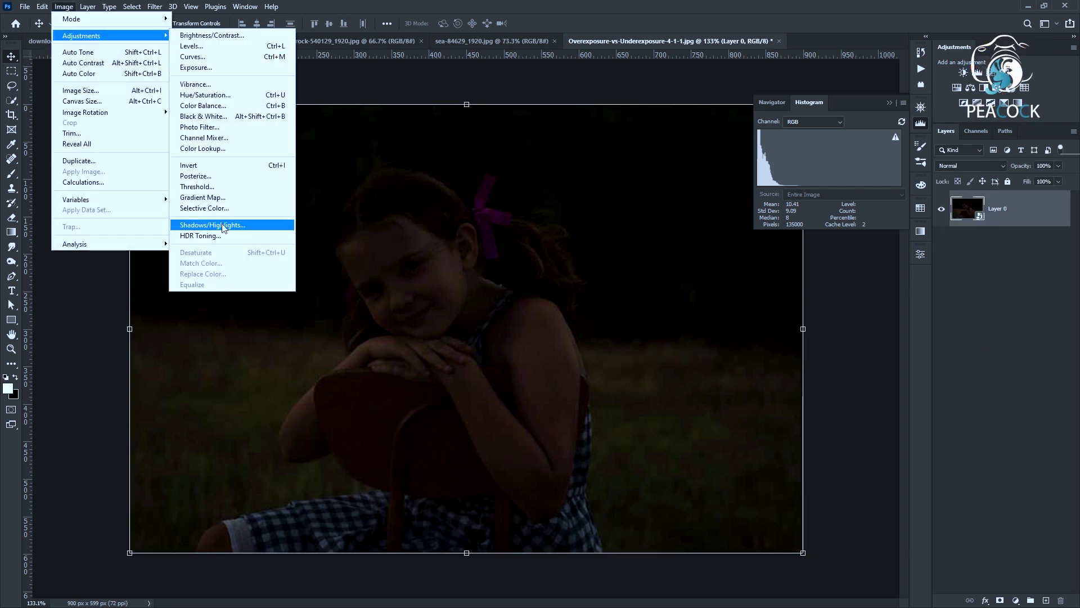
pyautogui.click(214, 225)
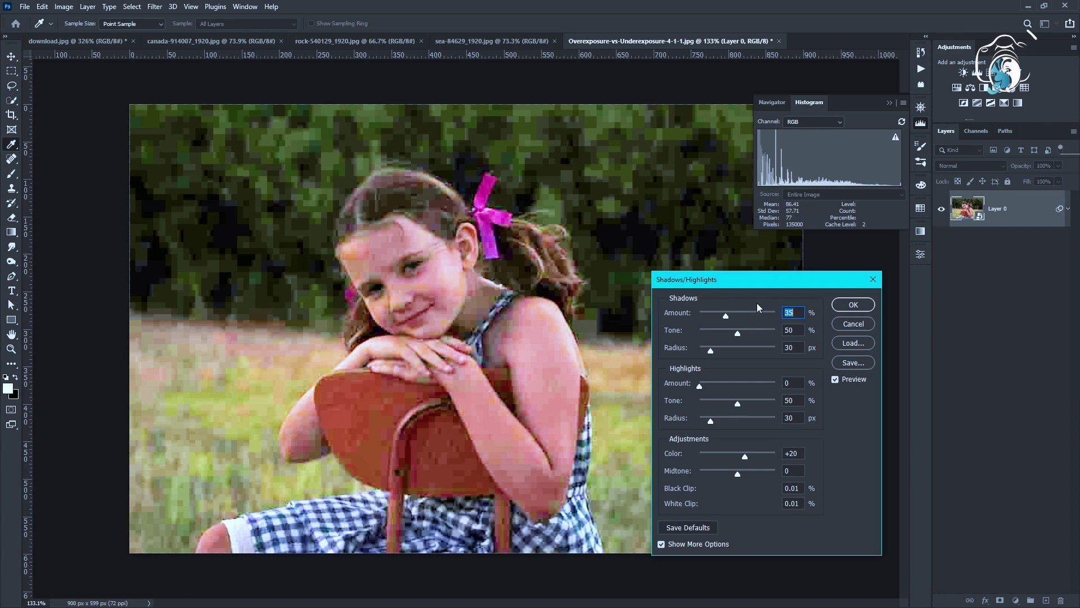
# - Hide Shadows/Highlights' extra options and set the shadow amount to about 39%
pyautogui.click(657, 404)
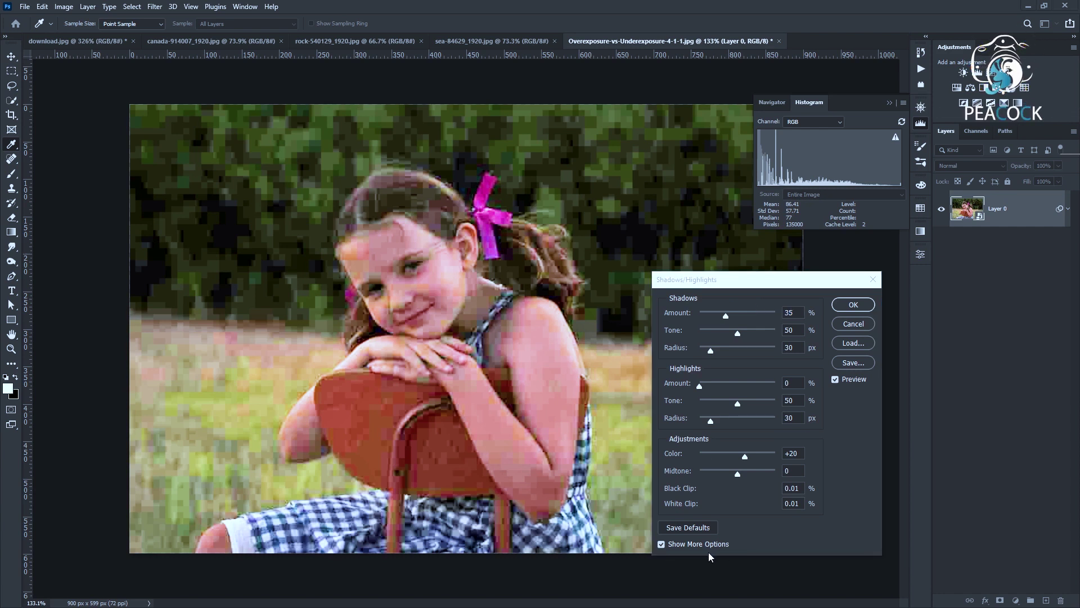
pyautogui.click(661, 544)
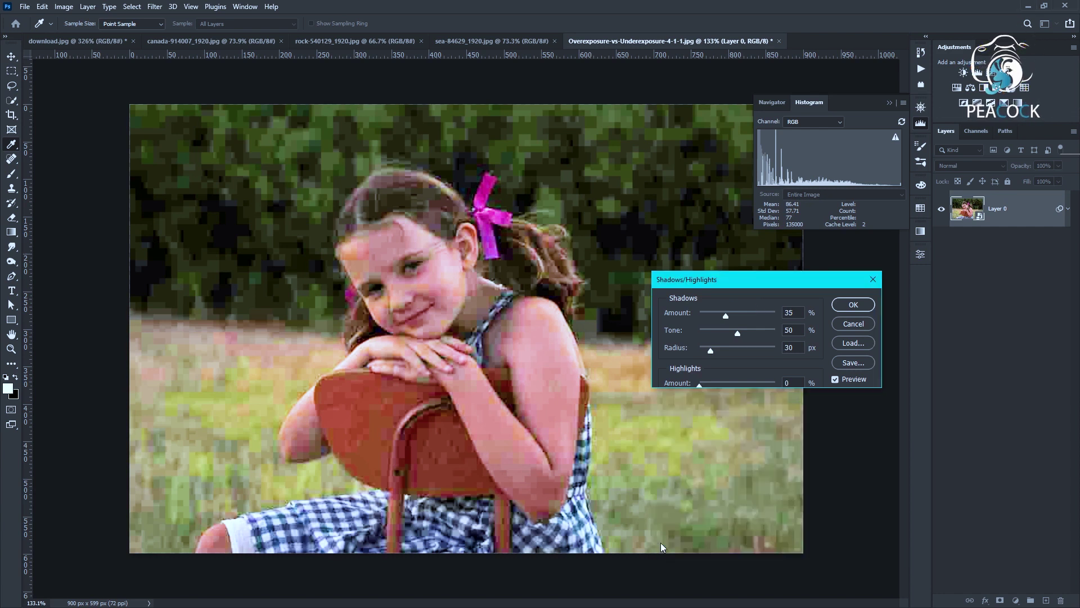
pyautogui.moveTo(757, 281); pyautogui.dragTo(800, 258)
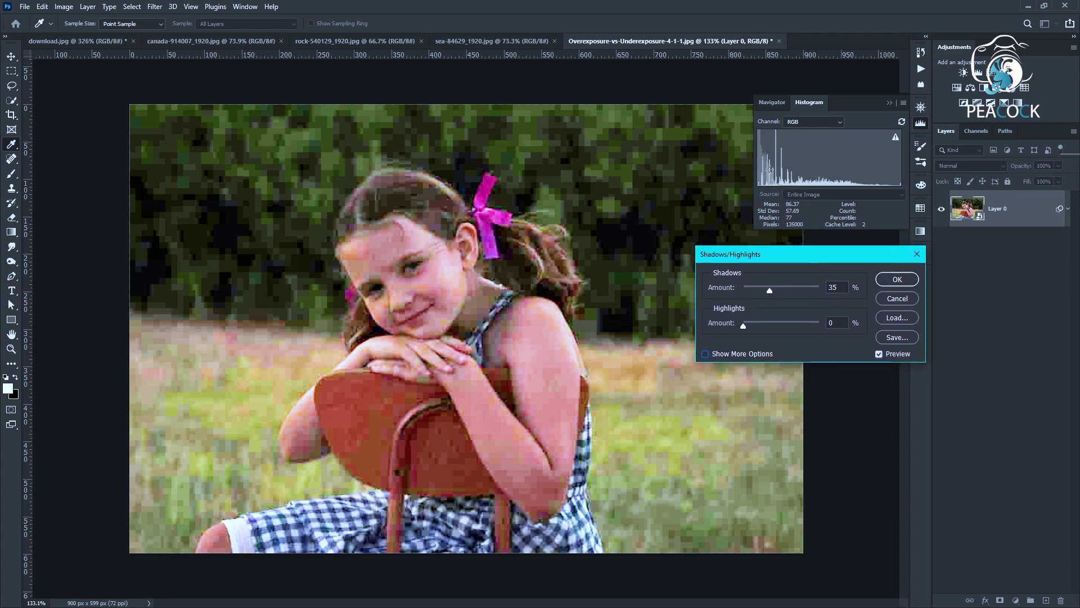
pyautogui.moveTo(769, 290); pyautogui.dragTo(724, 289)
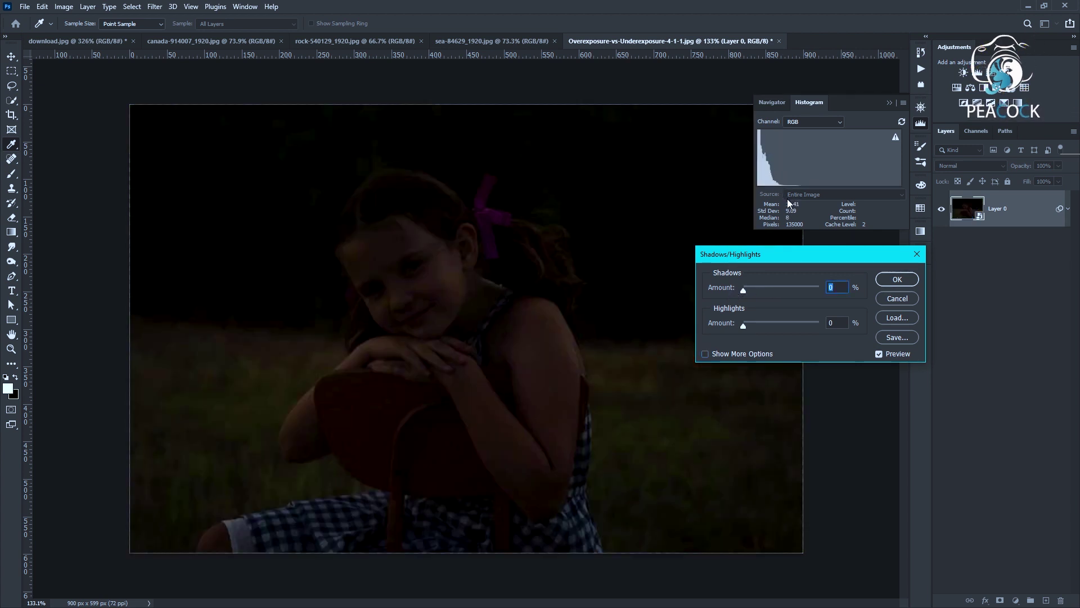
pyautogui.moveTo(748, 291); pyautogui.dragTo(772, 289)
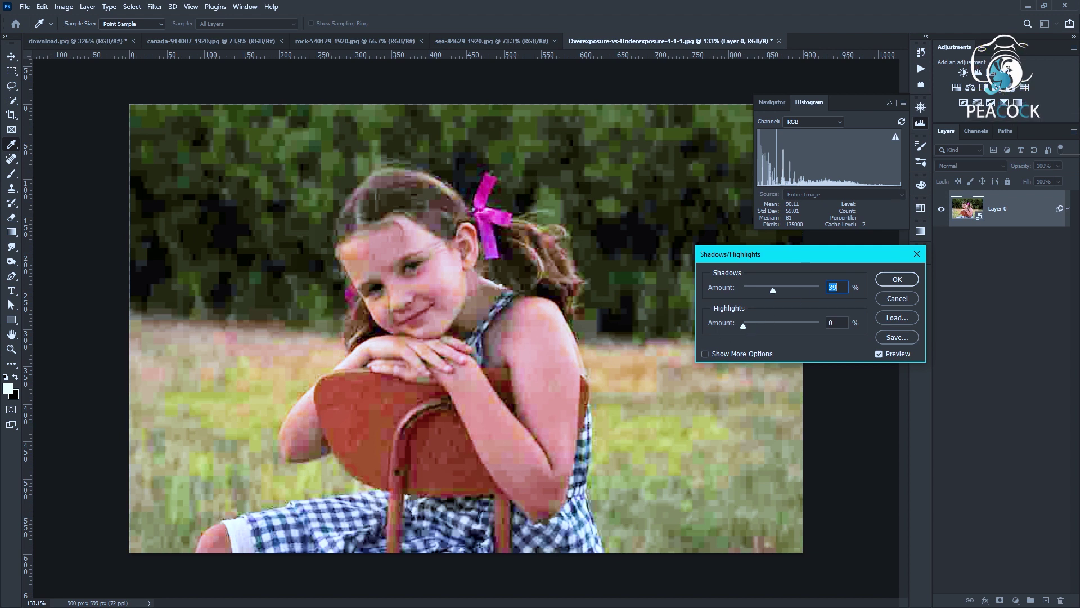
# - Apply the shadow fix as a smart filter, compare it on and off, then switch to the journey map photo
pyautogui.click(897, 280)
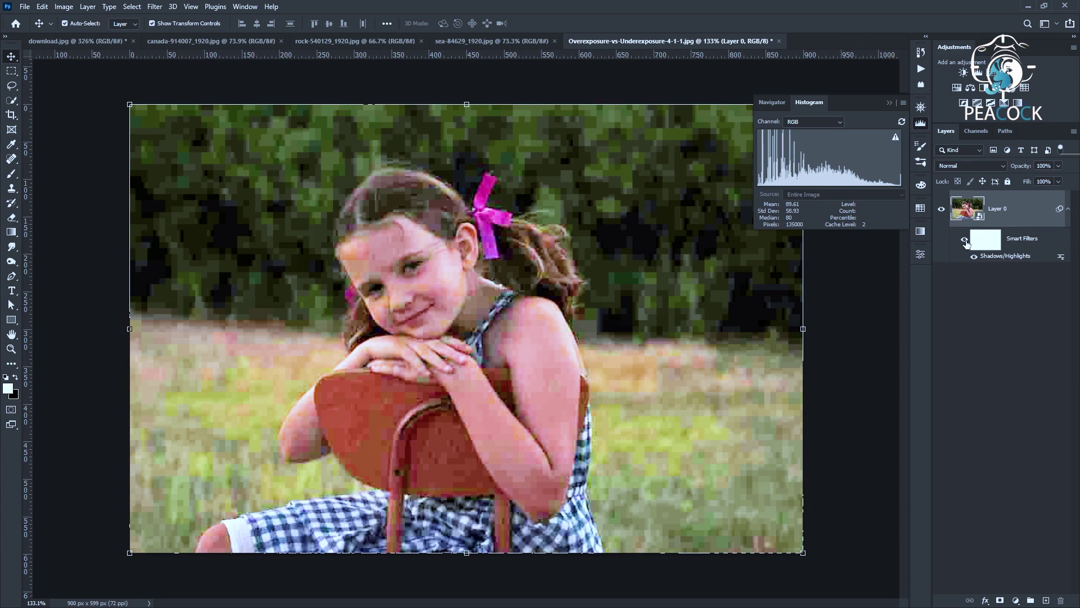
pyautogui.click(965, 241)
pyautogui.click(965, 241)
pyautogui.click(965, 241)
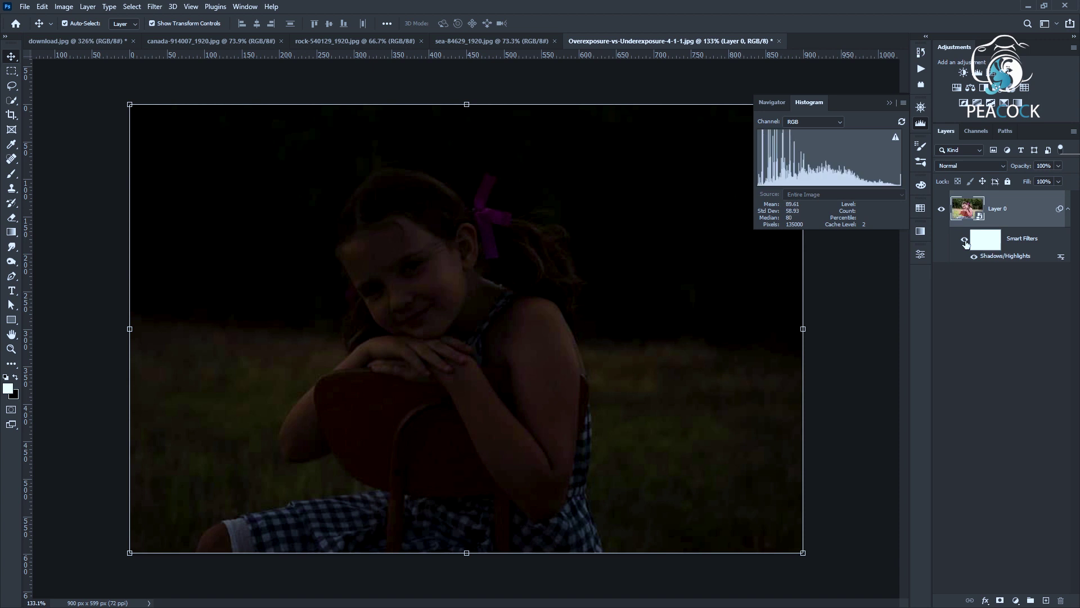
pyautogui.click(965, 241)
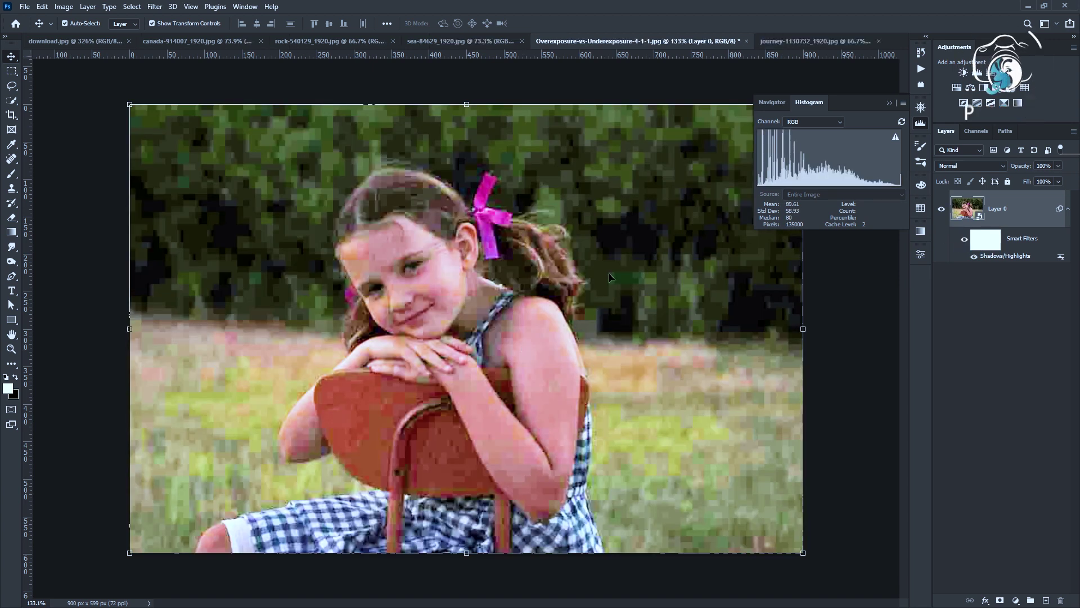
pyautogui.click(786, 40)
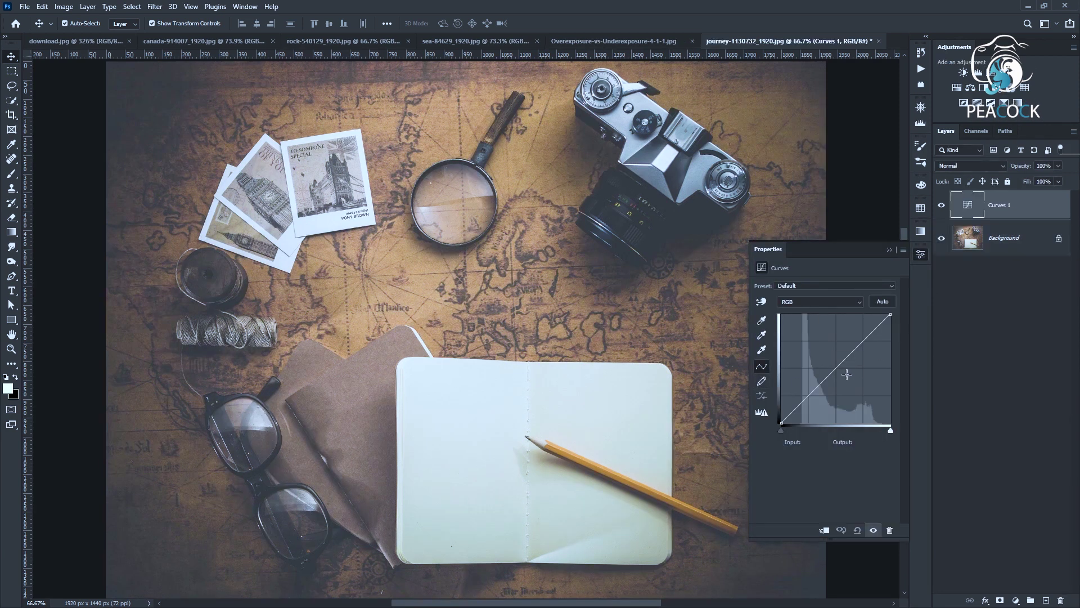
# - Pull a lower Curves point down and raise an upper point from 205 to 224, forming an S-curve
pyautogui.moveTo(842, 369); pyautogui.dragTo(819, 394)
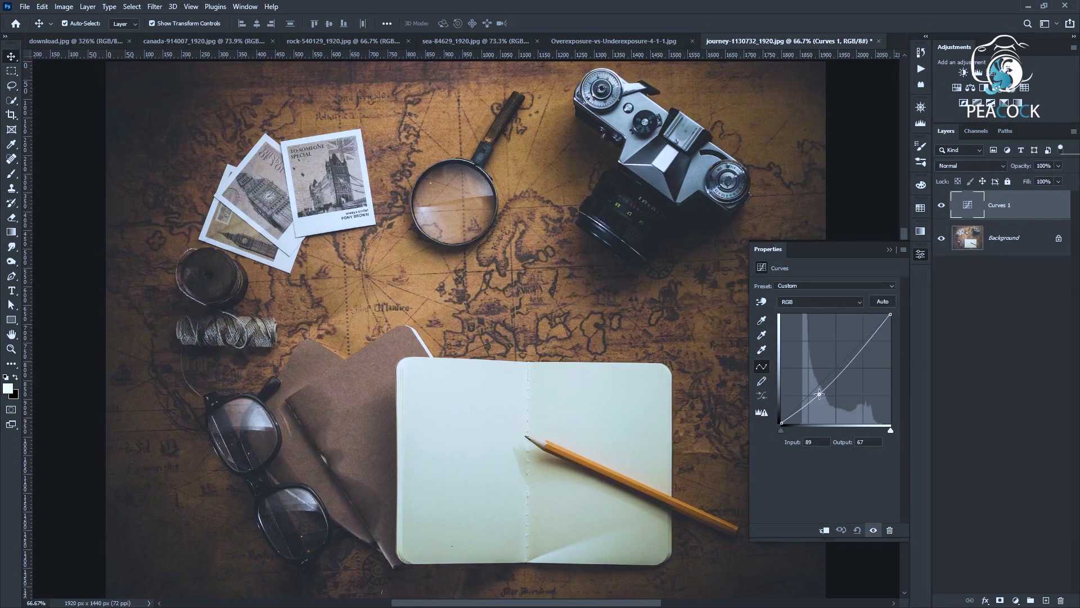
pyautogui.moveTo(875, 332); pyautogui.dragTo(868, 328)
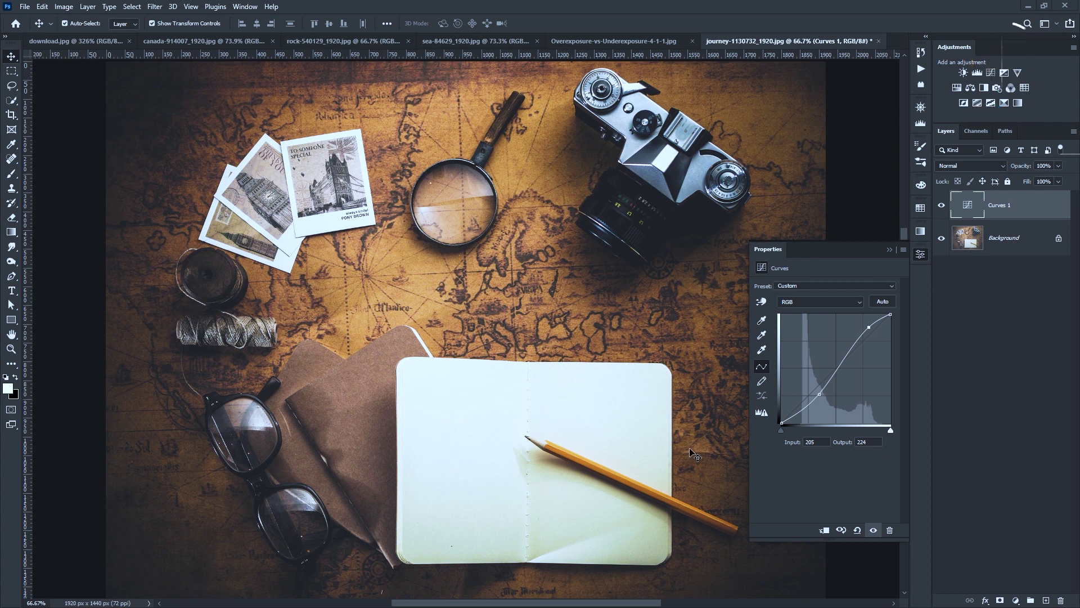
pyautogui.scroll(-1, 720, 411)
pyautogui.scroll(1, 719, 410)
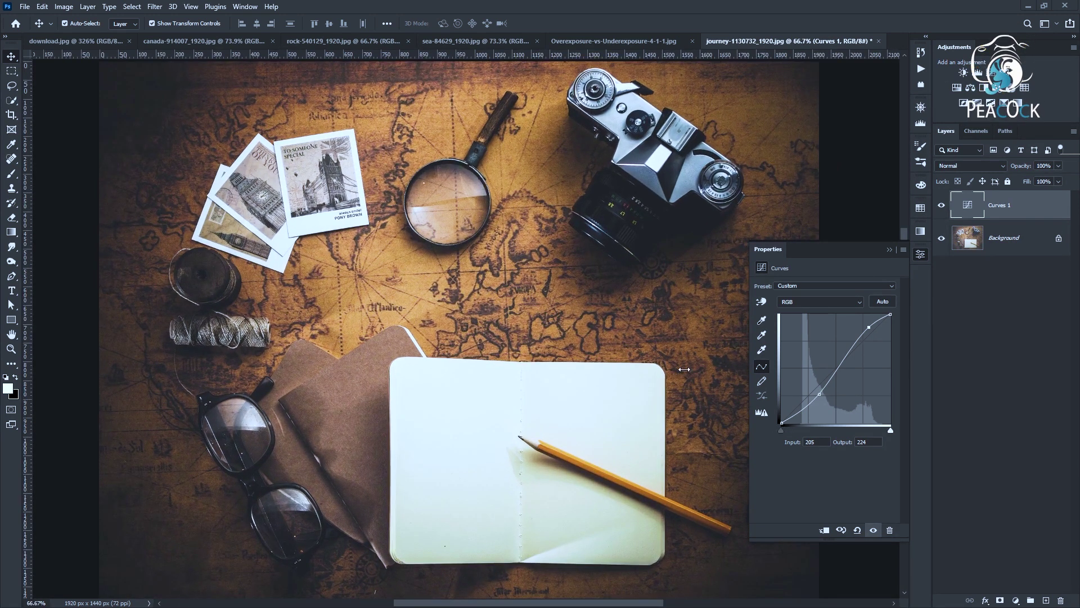
# - Move the curve's black and white points inward and refine the S-curve, shadow point at input 95, output 67
pyautogui.click(780, 430)
pyautogui.moveTo(791, 428); pyautogui.dragTo(801, 427)
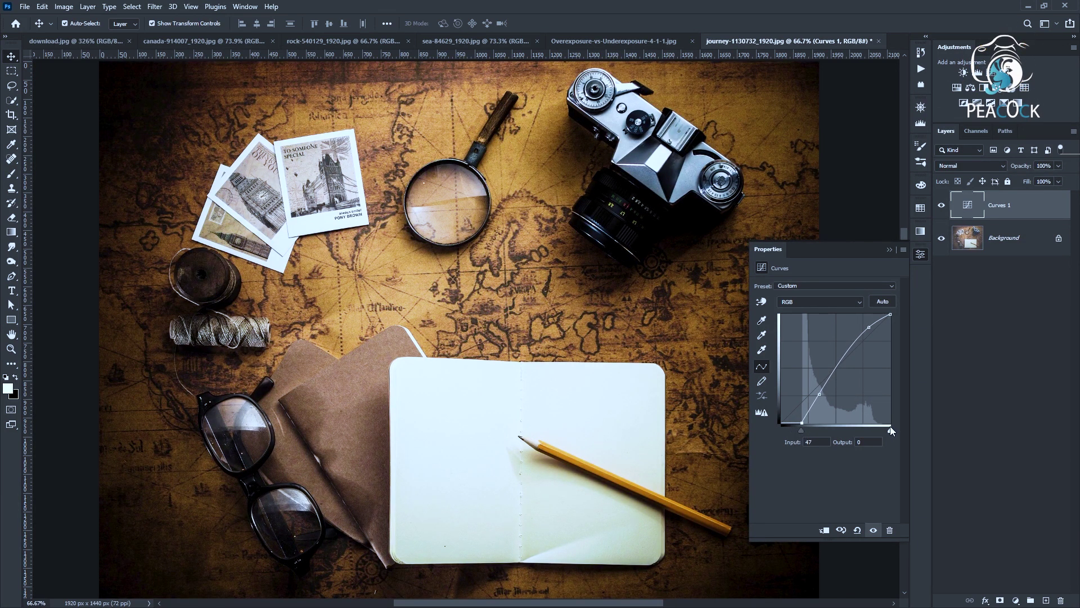
pyautogui.moveTo(890, 430); pyautogui.dragTo(878, 430)
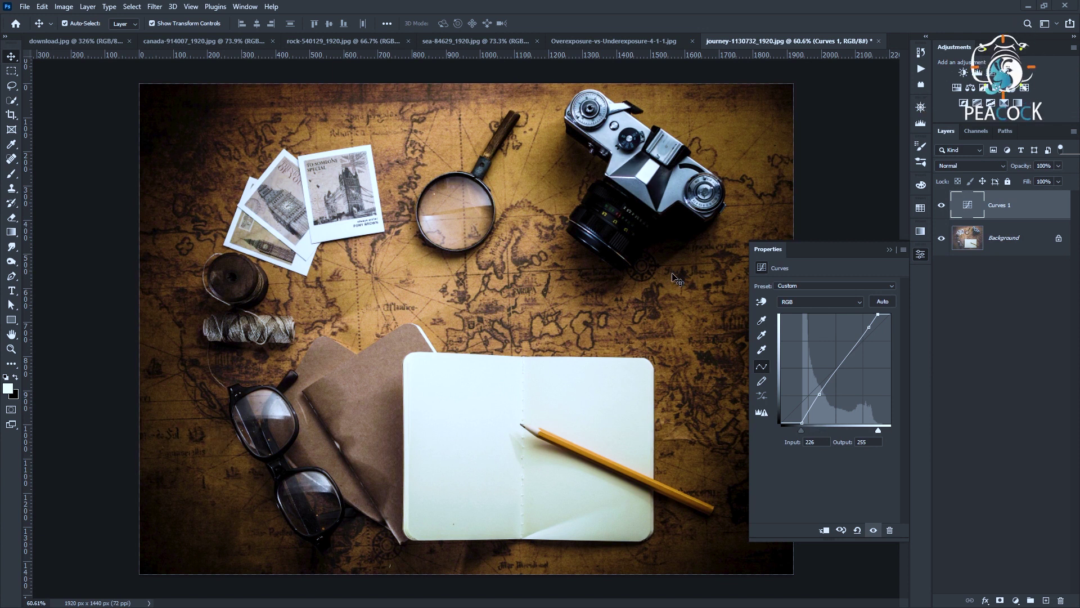
pyautogui.scroll(2, 492, 309)
pyautogui.scroll(-1, 494, 312)
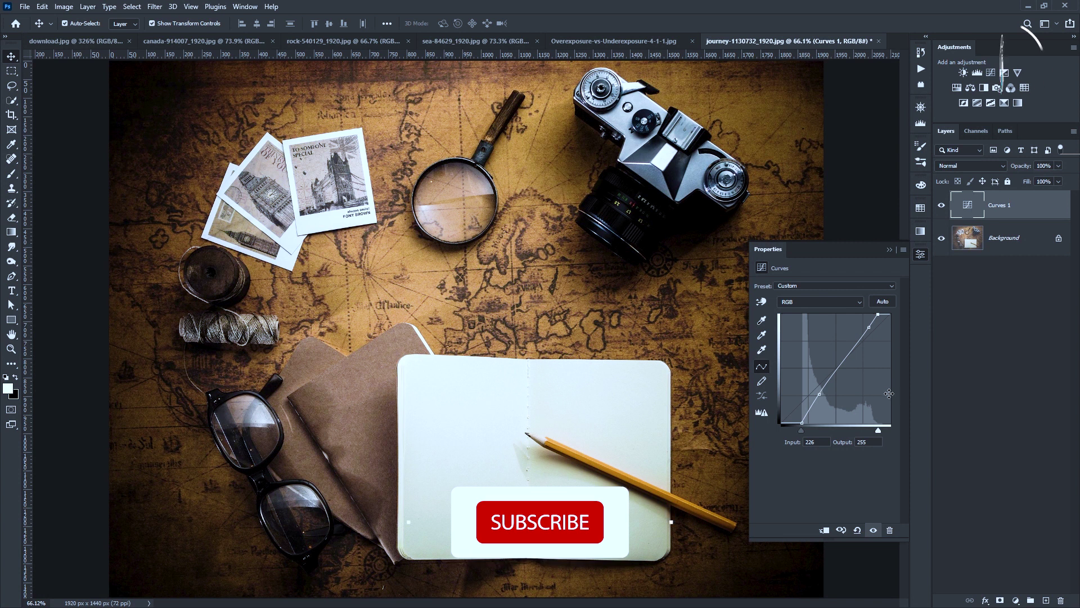
pyautogui.click(820, 394)
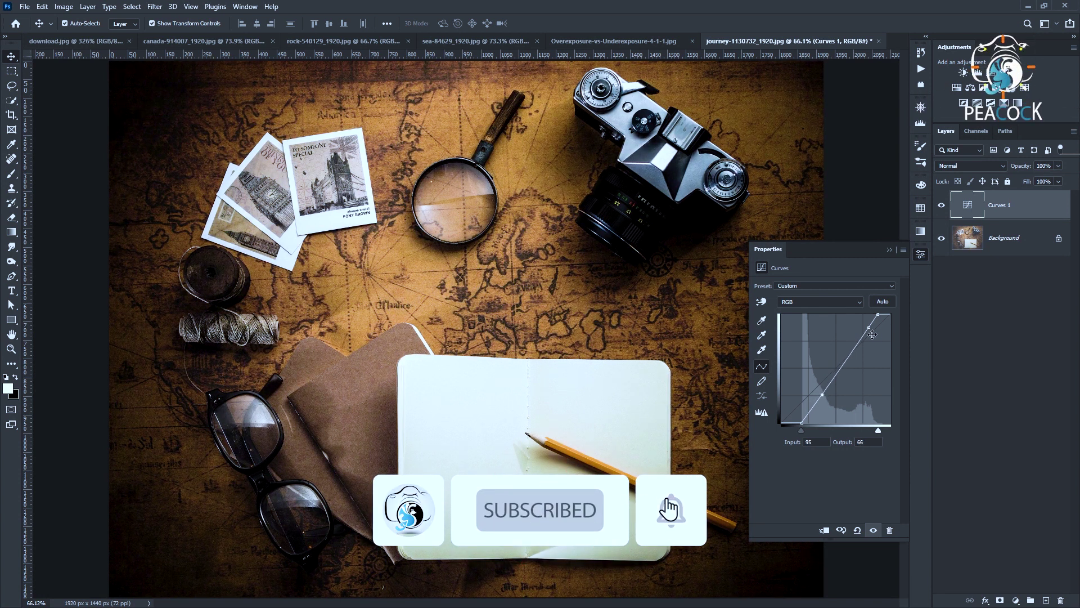
pyautogui.moveTo(869, 327); pyautogui.dragTo(866, 323)
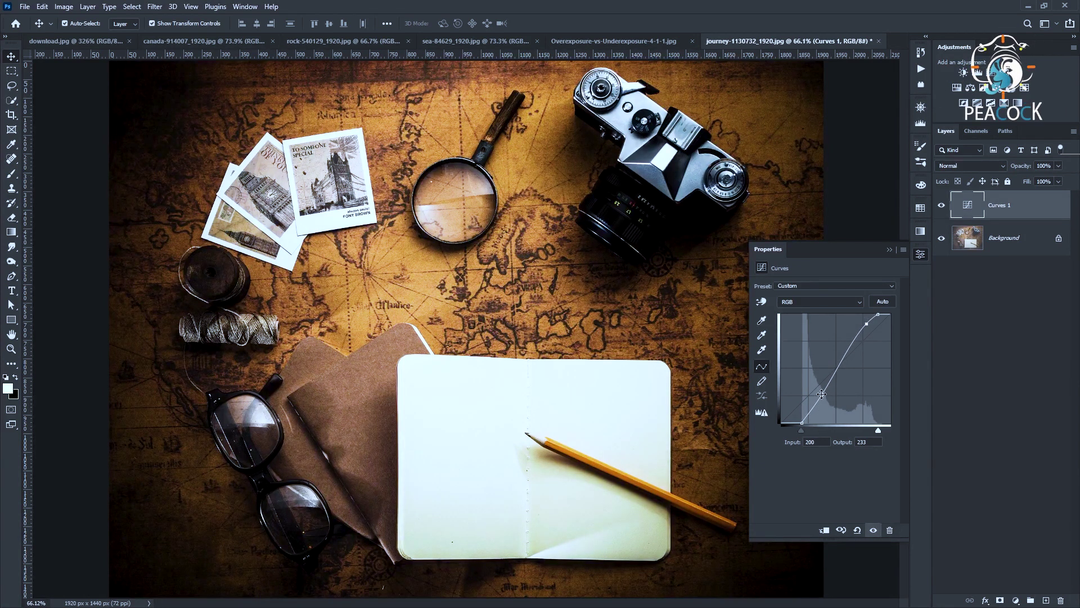
pyautogui.moveTo(822, 393); pyautogui.dragTo(822, 393)
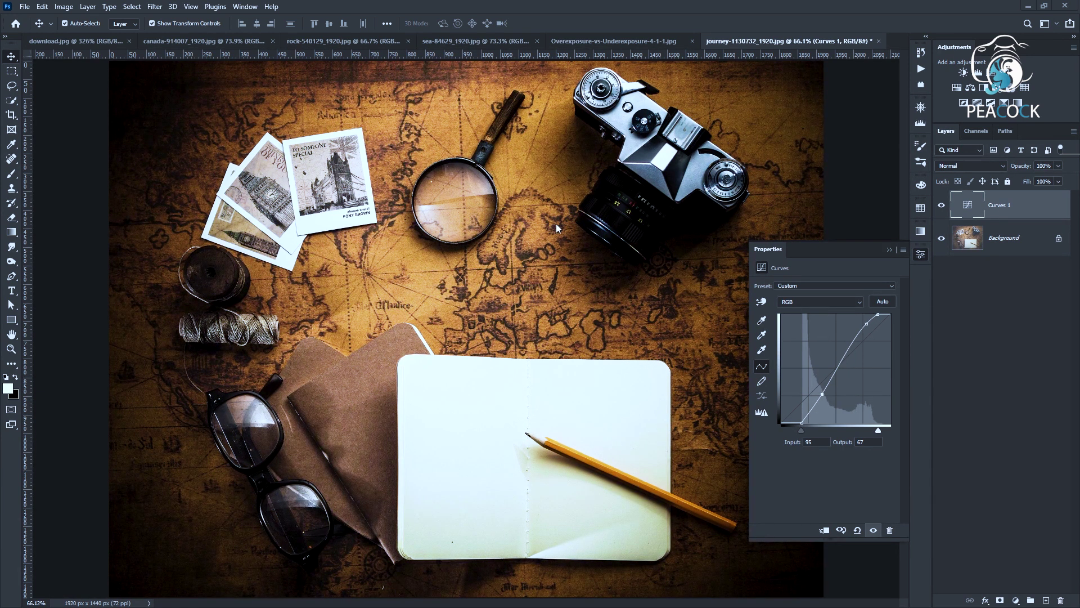
# - Toggle Curves 1 off and on to compare the journey photo before and after
pyautogui.click(888, 250)
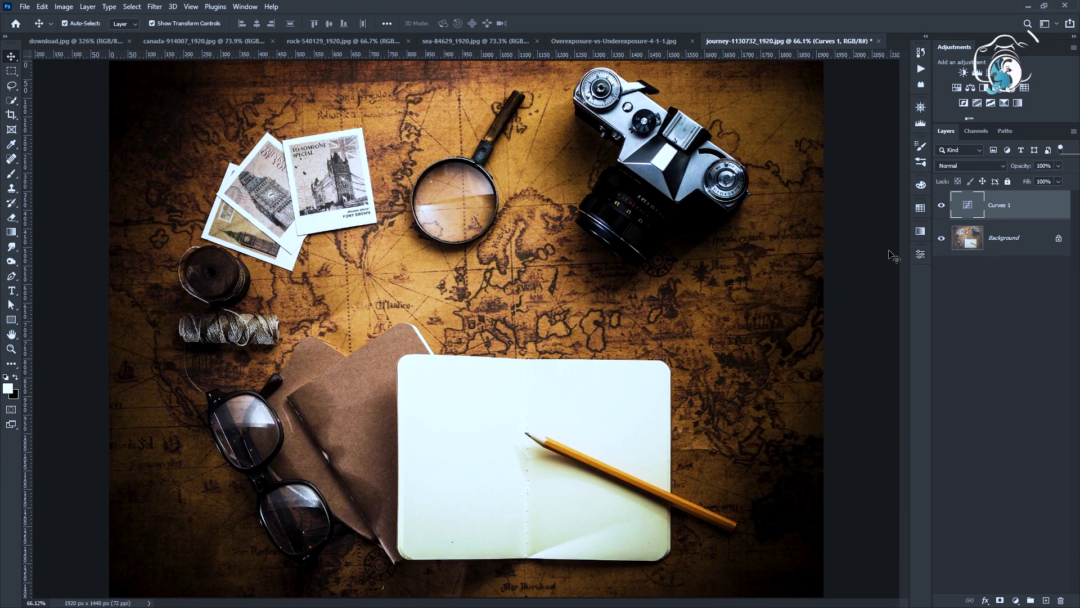
pyautogui.click(941, 205)
pyautogui.click(942, 205)
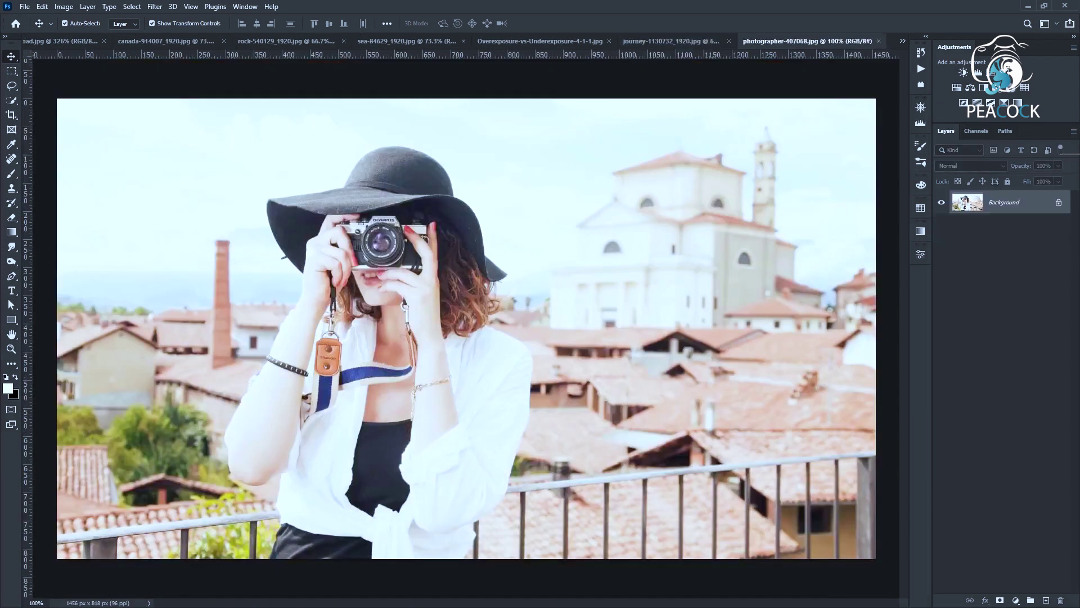
pyautogui.click(633, 43)
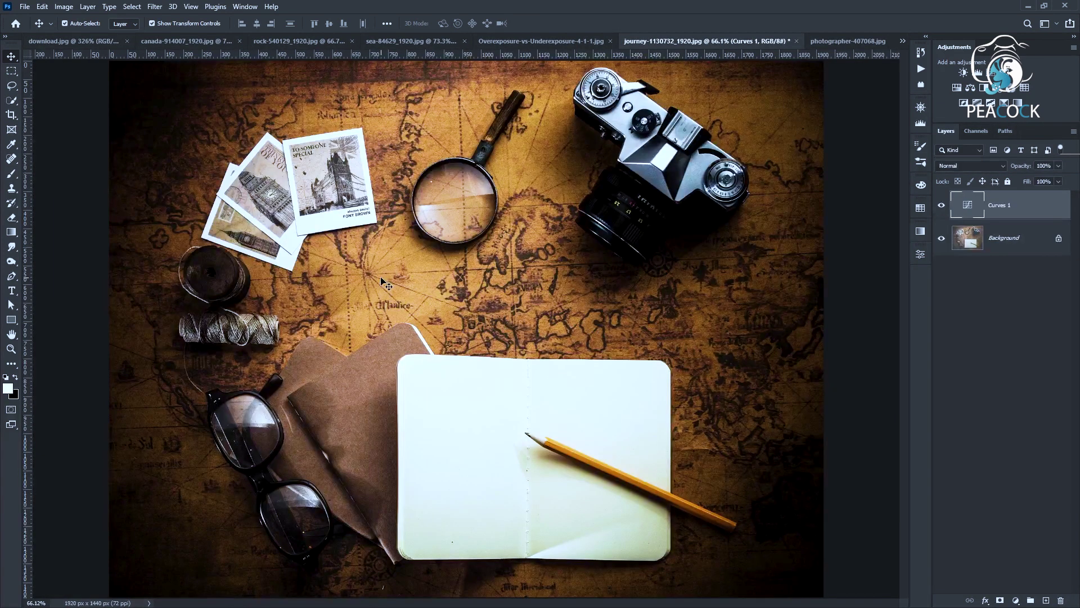
# - Show a refreshed RGB histogram for photographer-407068.jpg (mean 189.39, median 212)
pyautogui.click(831, 42)
pyautogui.scroll(-2, 473, 300)
pyautogui.scroll(1, 416, 304)
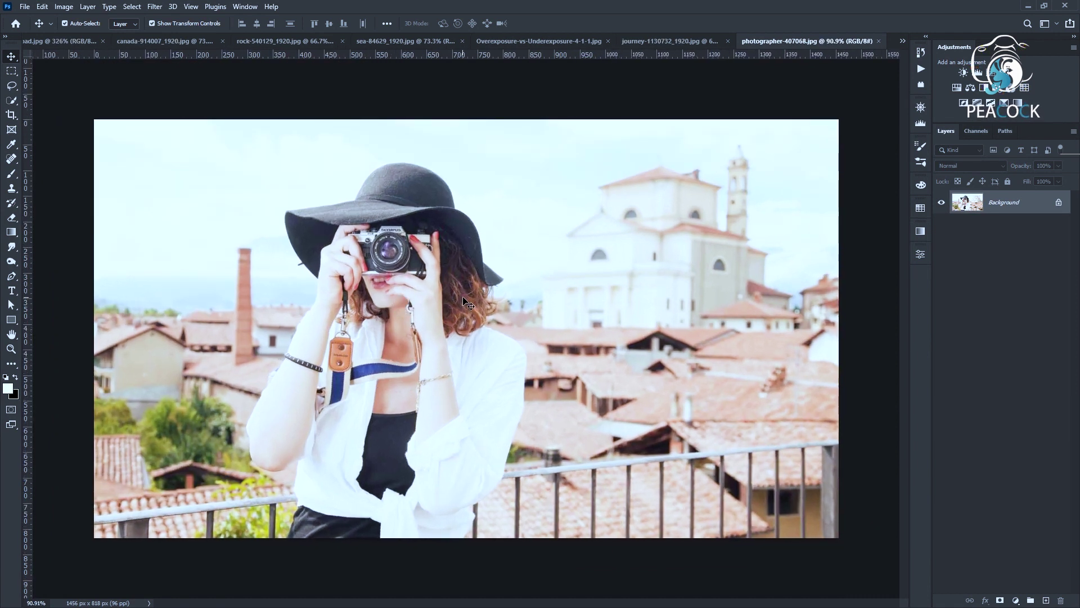
pyautogui.click(920, 123)
pyautogui.click(902, 121)
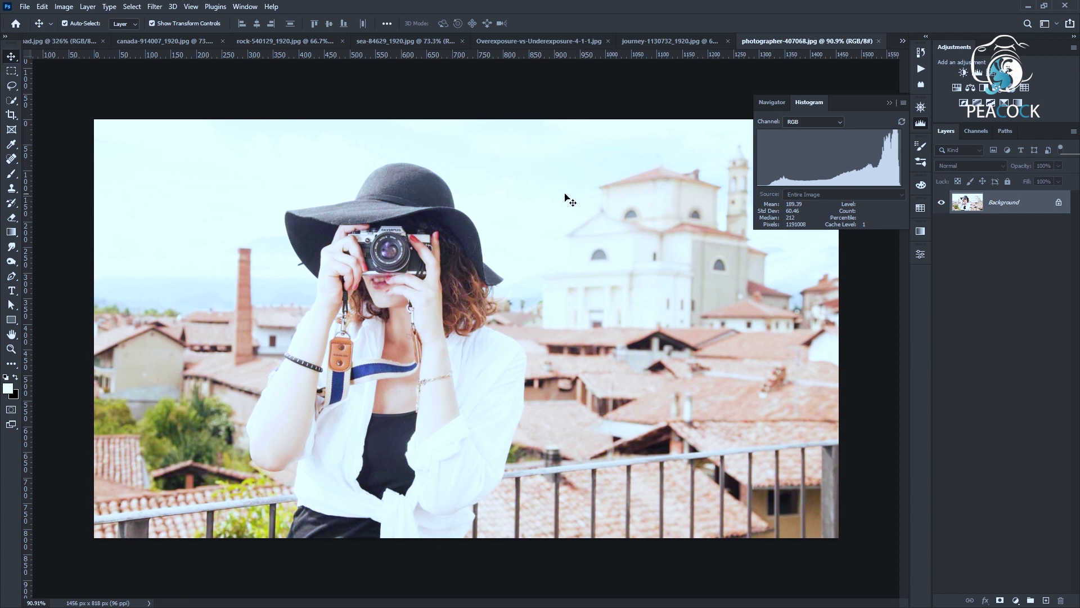
# - Add a Curves 1 layer with the midpoint pulled down and black point at input 26
pyautogui.click(991, 72)
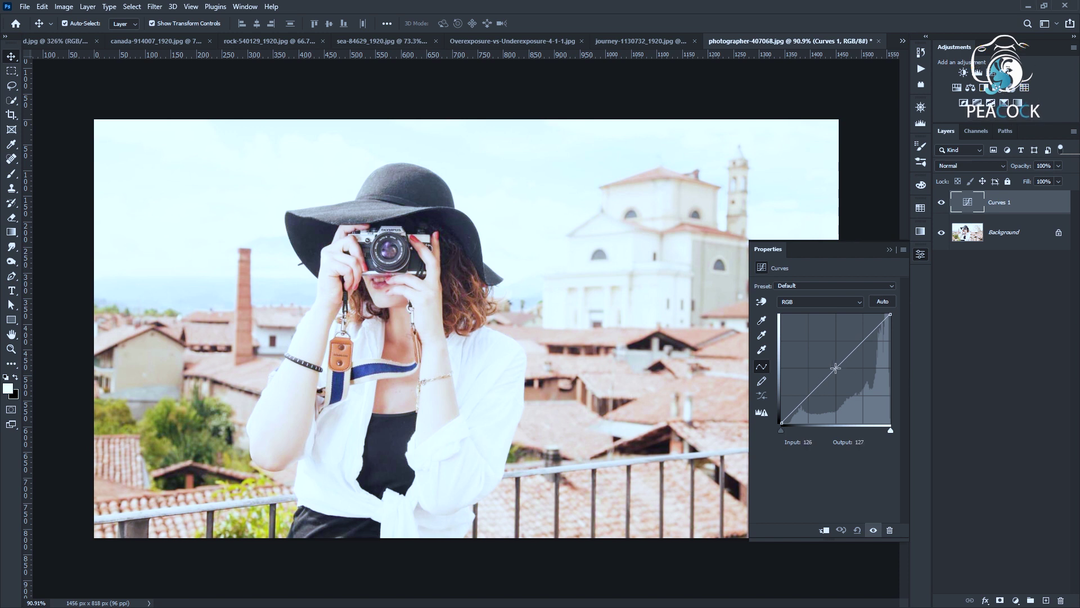
pyautogui.moveTo(833, 369)
pyautogui.mouseDown()
pyautogui.moveTo(855, 381)
pyautogui.moveTo(844, 384)
pyautogui.mouseUp()
pyautogui.moveTo(780, 422); pyautogui.dragTo(792, 422)
pyautogui.keyDown('alt'); pyautogui.scroll(-2, 434, 312); pyautogui.keyUp('alt')
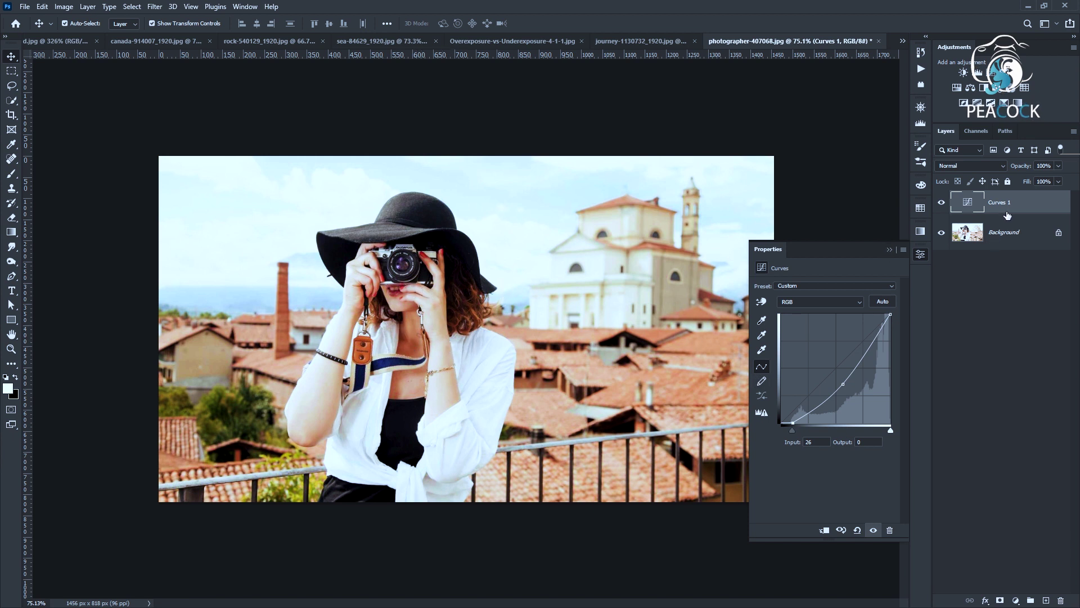
# - Paint black on the Curves 1 mask with a size-100 brush over the hat, face and camera
pyautogui.click(1000, 601)
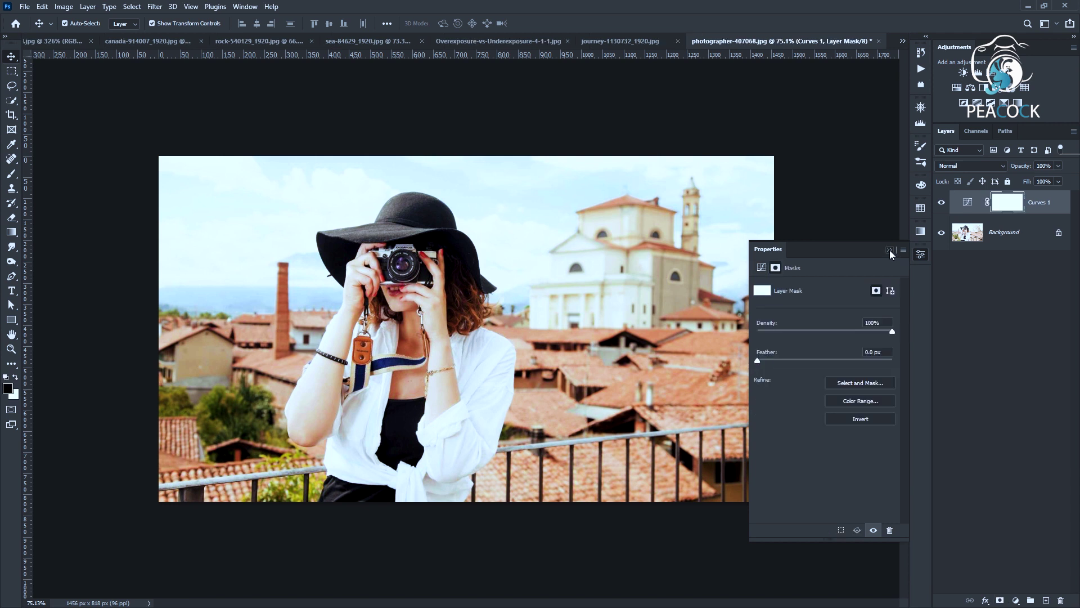
pyautogui.click(889, 250)
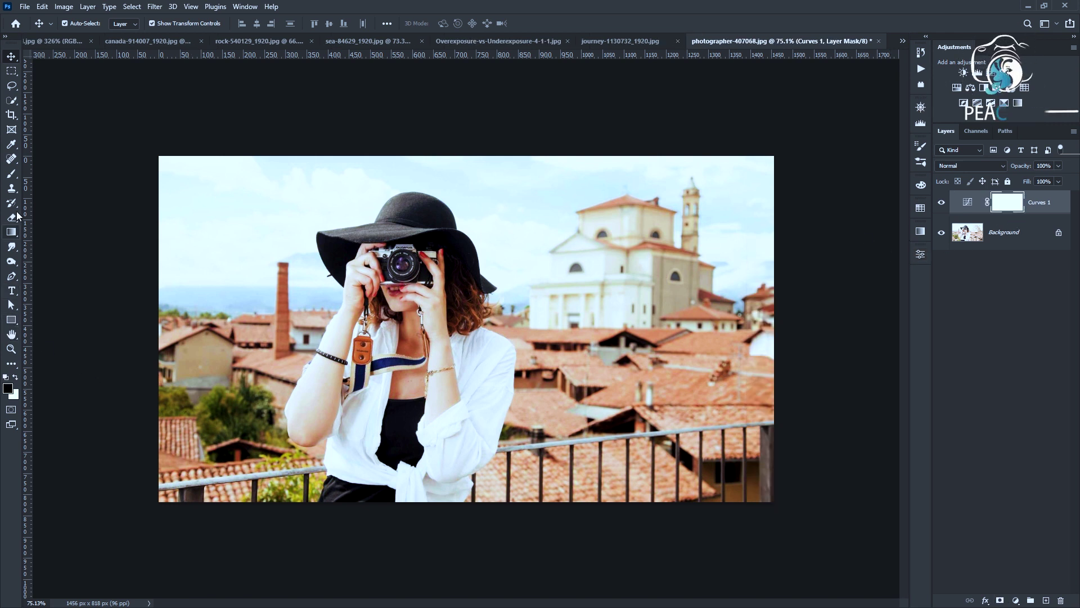
pyautogui.click(11, 175)
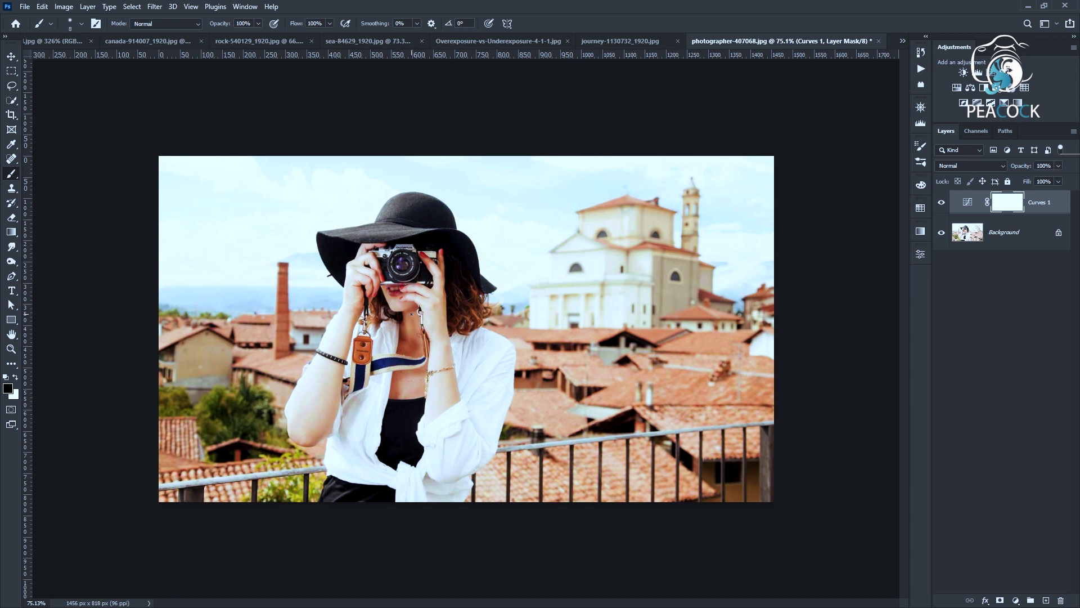
pyautogui.press(']')
pyautogui.press(']')
pyautogui.press(']')
pyautogui.click(399, 286)
pyautogui.moveTo(399, 286); pyautogui.dragTo(424, 215)
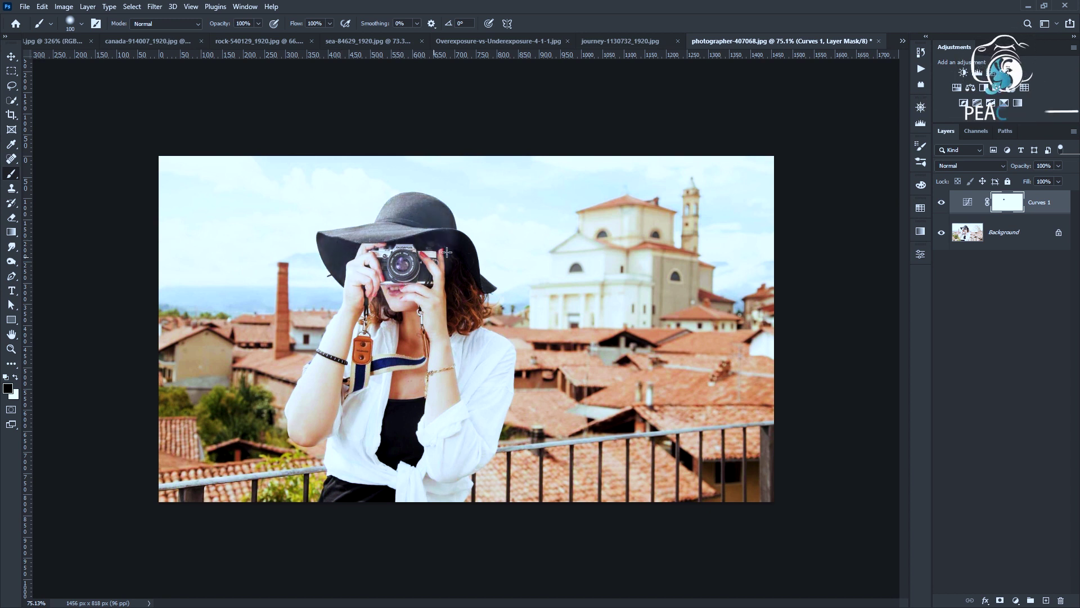
pyautogui.moveTo(424, 214)
pyautogui.mouseDown()
pyautogui.moveTo(393, 293)
pyautogui.moveTo(497, 378)
pyautogui.moveTo(309, 416)
pyautogui.moveTo(401, 355)
pyautogui.mouseUp()
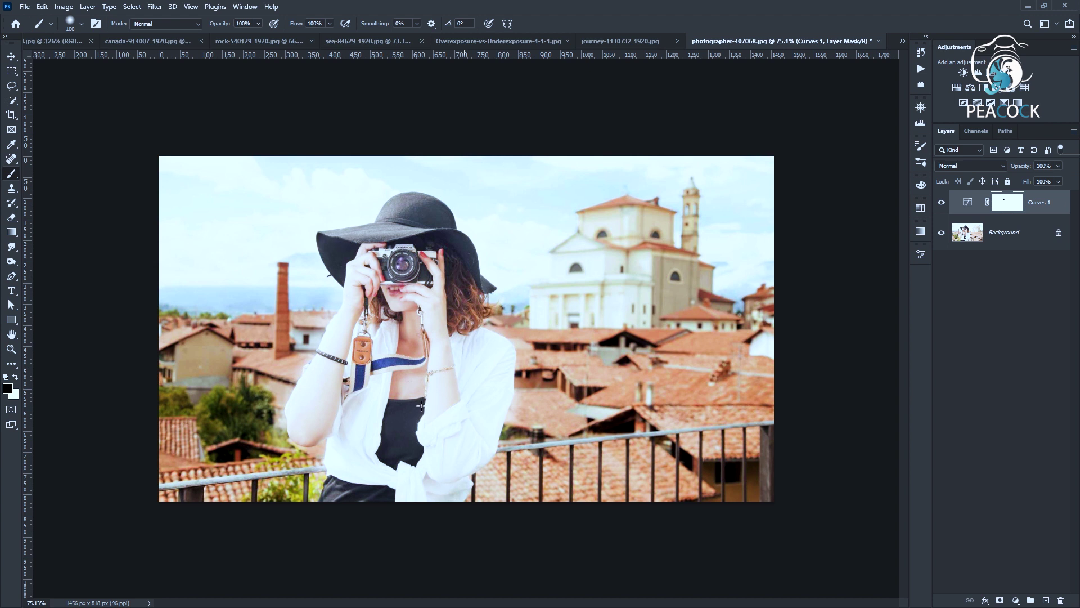
# - Switch to the hazy mountain-ranges-1031130_1920.jpg photo
pyautogui.scroll(-3, 434, 410)
pyautogui.scroll(1, 393, 315)
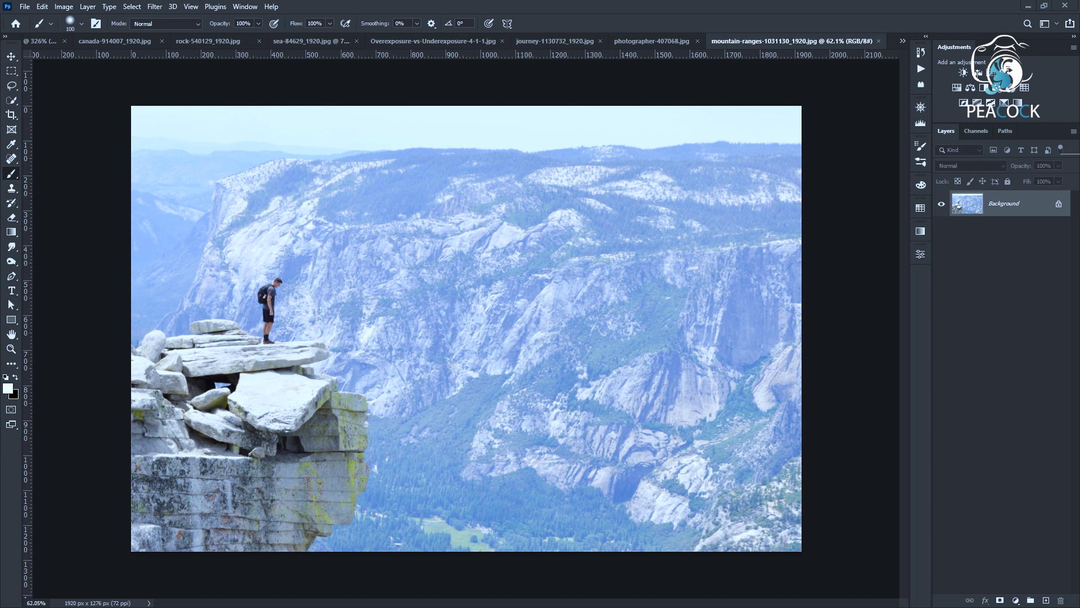
pyautogui.click(978, 73)
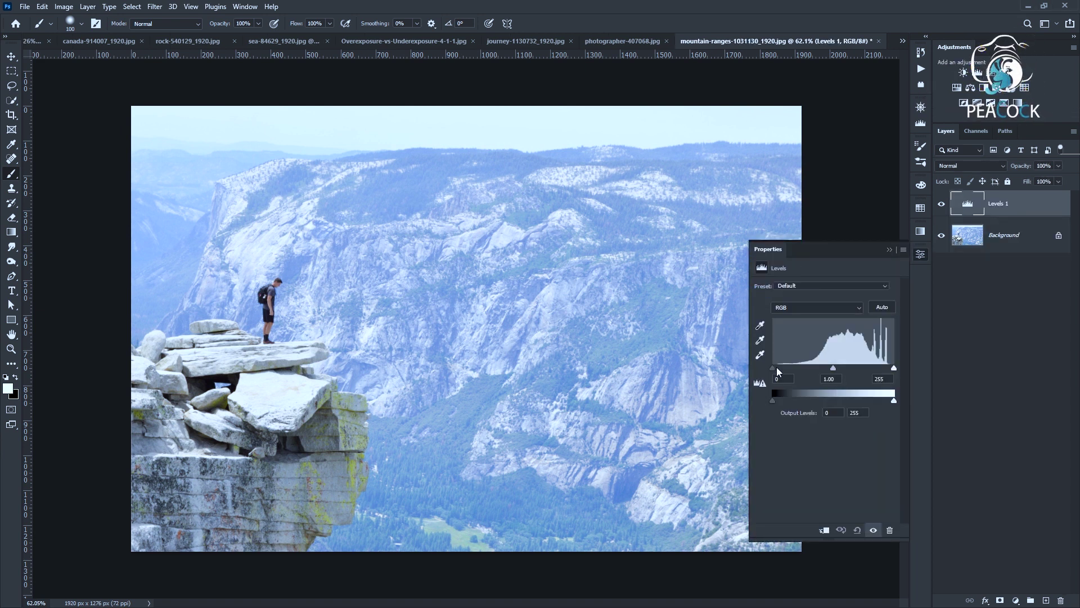
pyautogui.moveTo(772, 369); pyautogui.dragTo(810, 369)
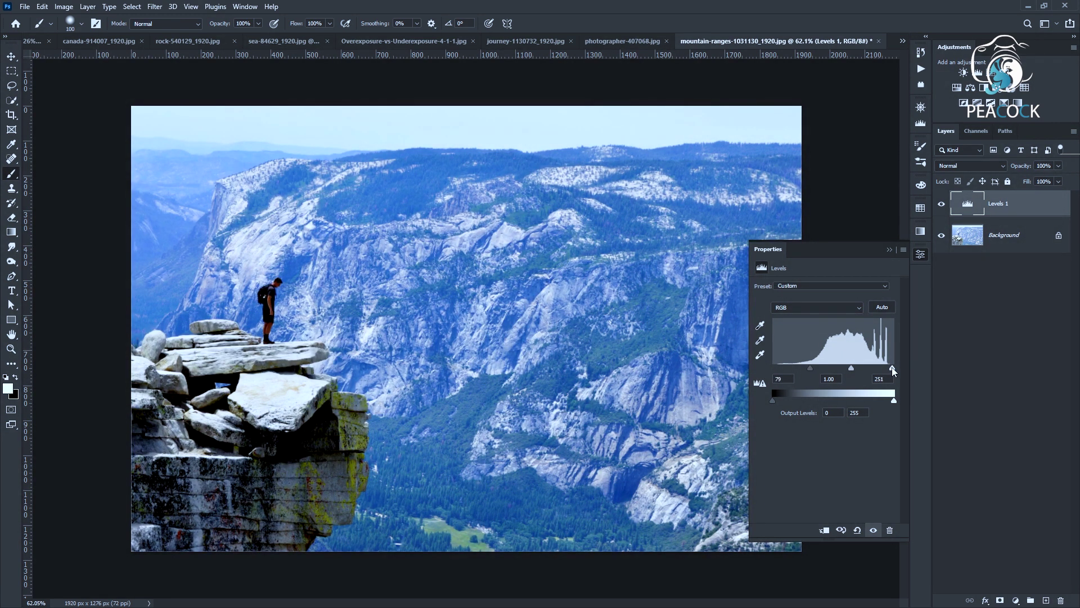
pyautogui.moveTo(895, 368); pyautogui.dragTo(878, 368)
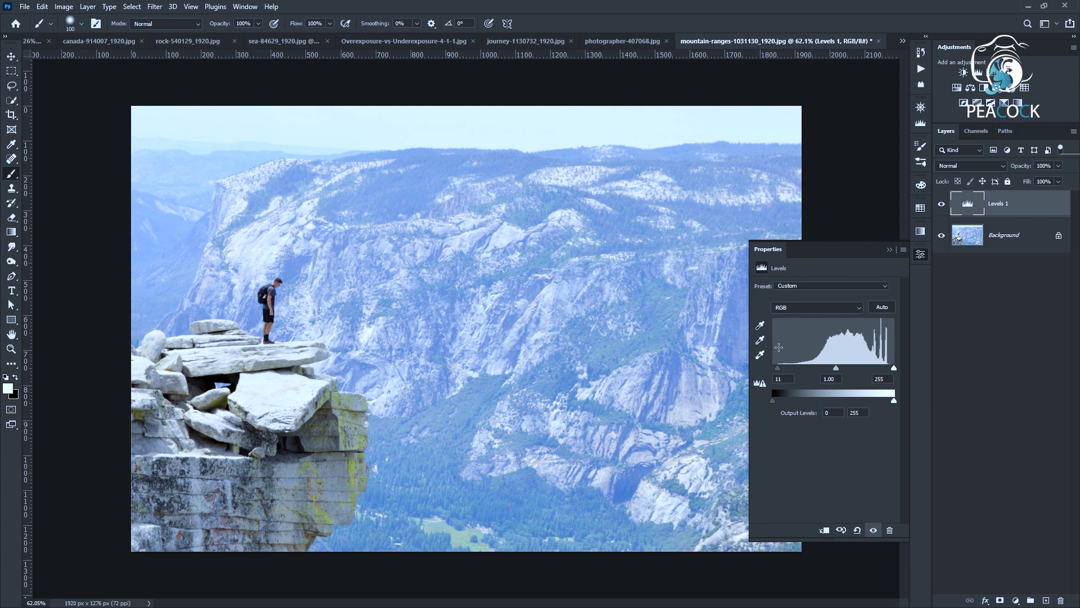
pyautogui.moveTo(777, 367); pyautogui.dragTo(773, 367)
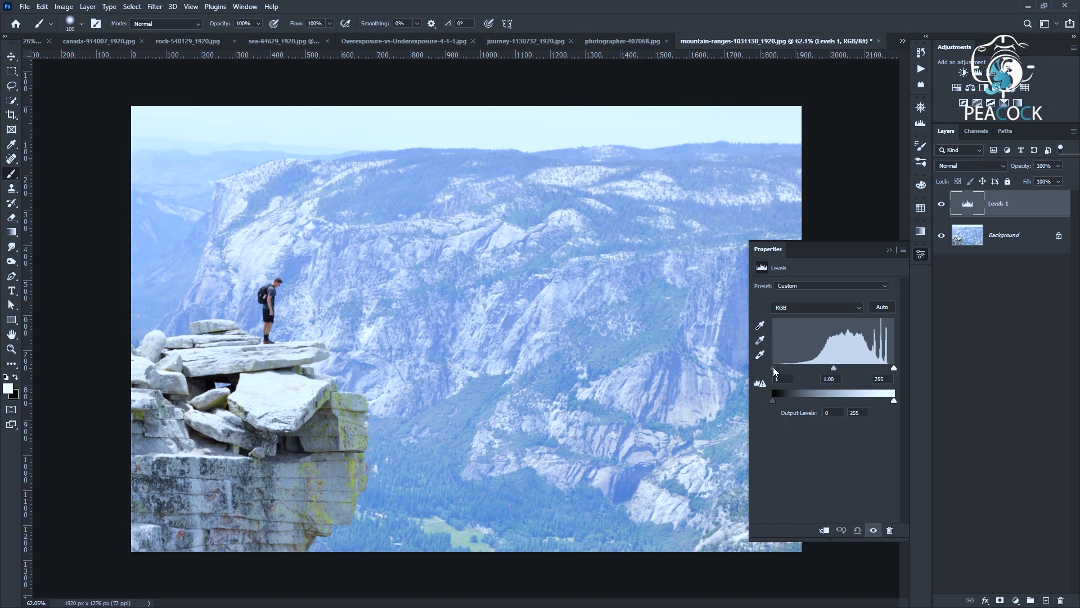
pyautogui.moveTo(773, 367)
pyautogui.mouseDown()
pyautogui.moveTo(811, 368)
pyautogui.moveTo(773, 365)
pyautogui.mouseUp()
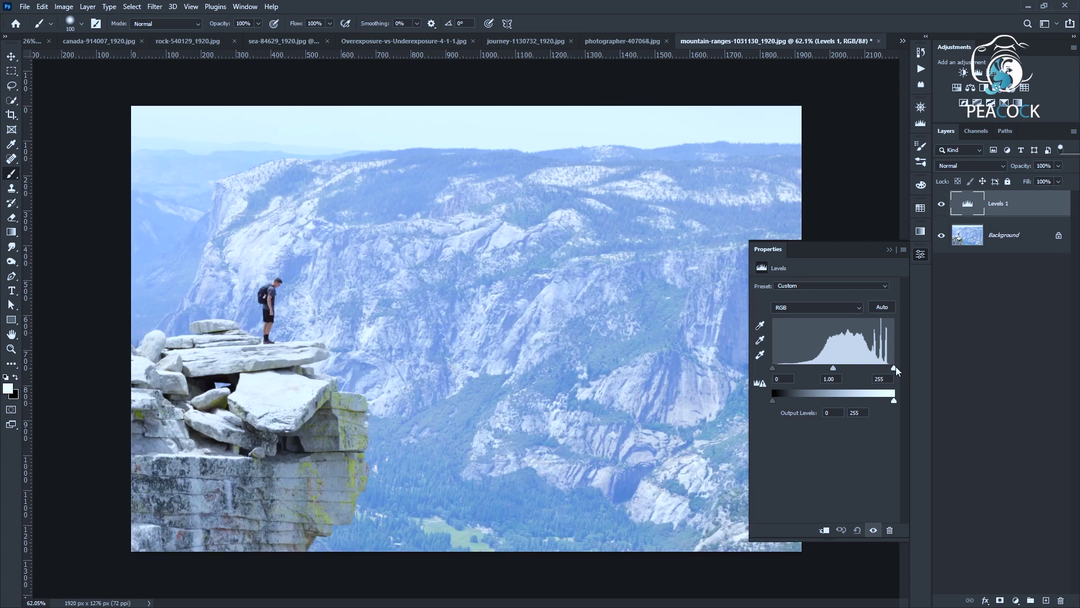
pyautogui.keyDown('alt'); pyautogui.moveTo(894, 368); pyautogui.dragTo(874, 369); pyautogui.keyUp('alt')
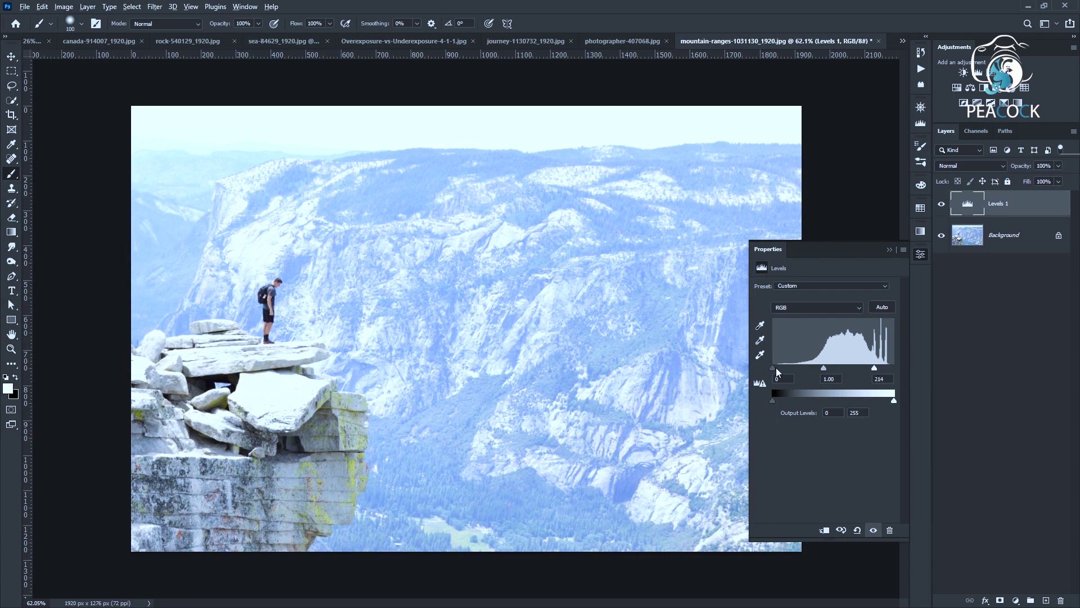
pyautogui.keyDown('alt'); pyautogui.moveTo(773, 368); pyautogui.dragTo(799, 368); pyautogui.keyUp('alt')
pyautogui.scroll(2, 341, 330)
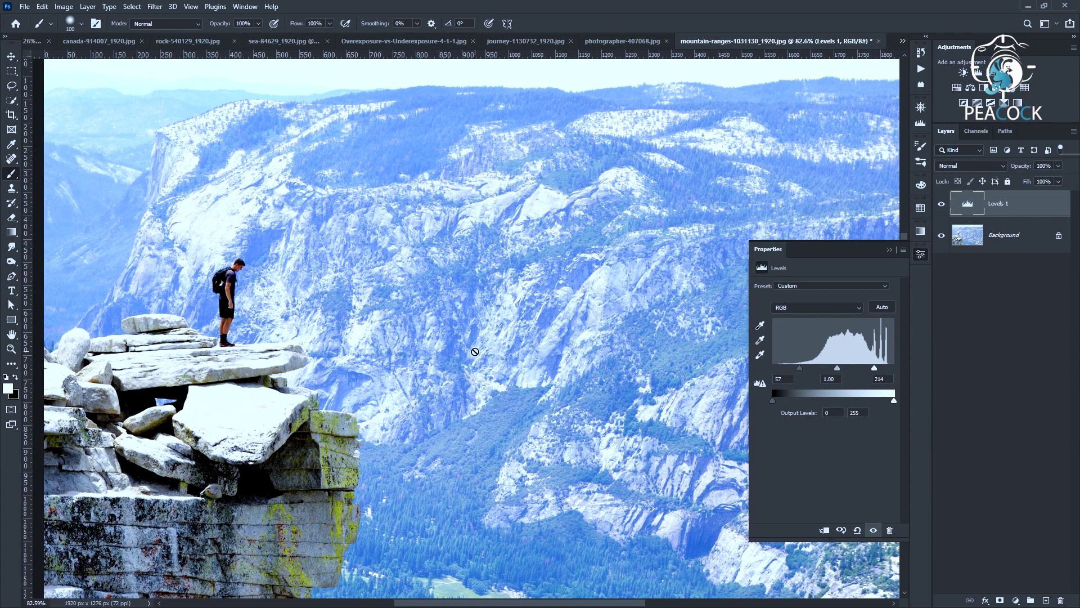
pyautogui.hotkey('ctrl', '0')
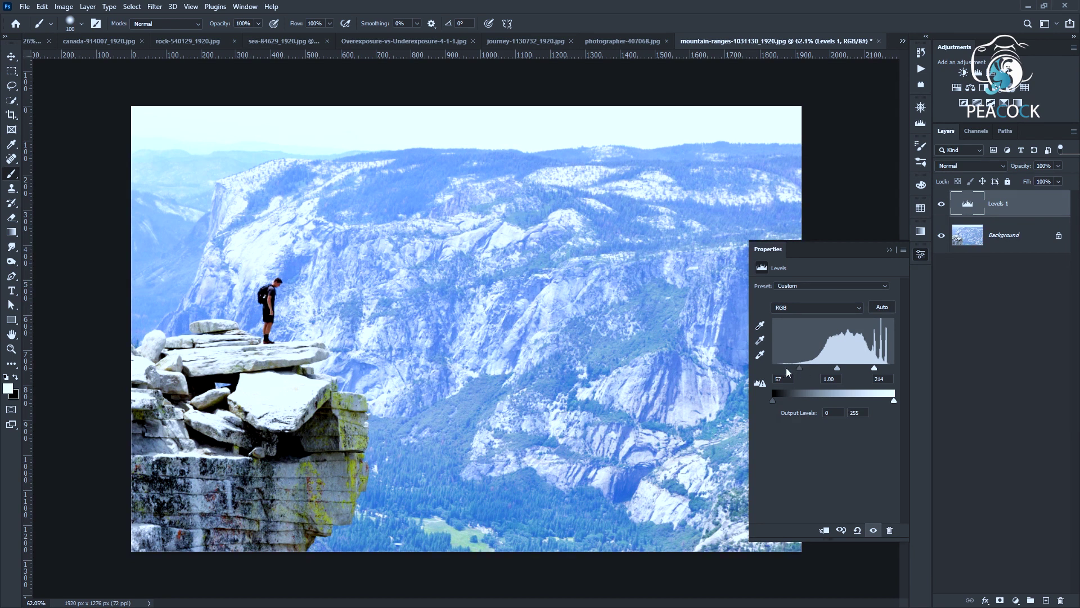
pyautogui.moveTo(799, 368); pyautogui.dragTo(772, 368)
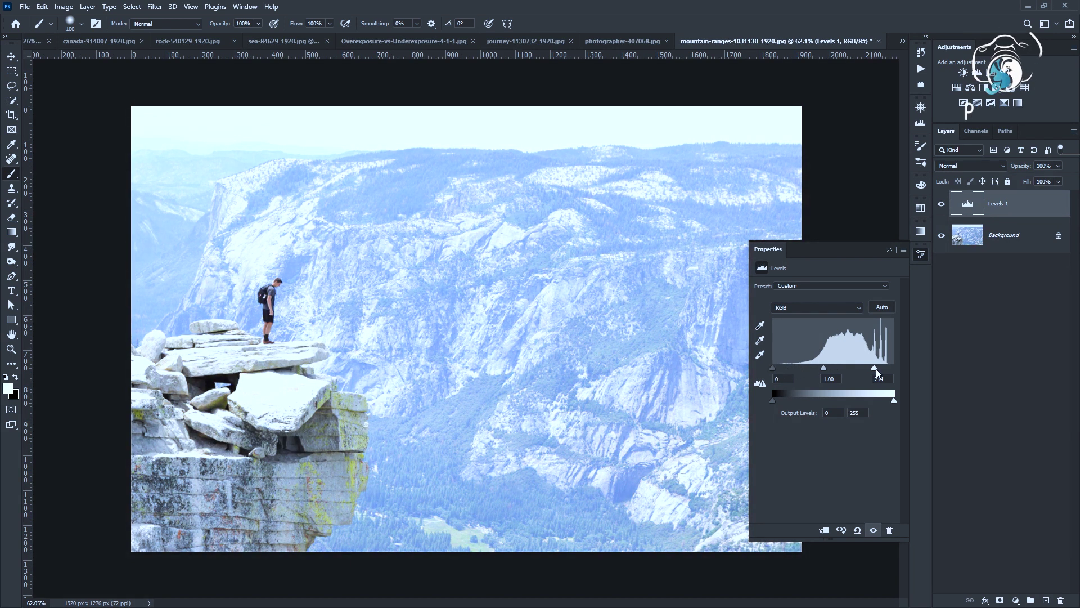
pyautogui.moveTo(874, 368); pyautogui.dragTo(895, 368)
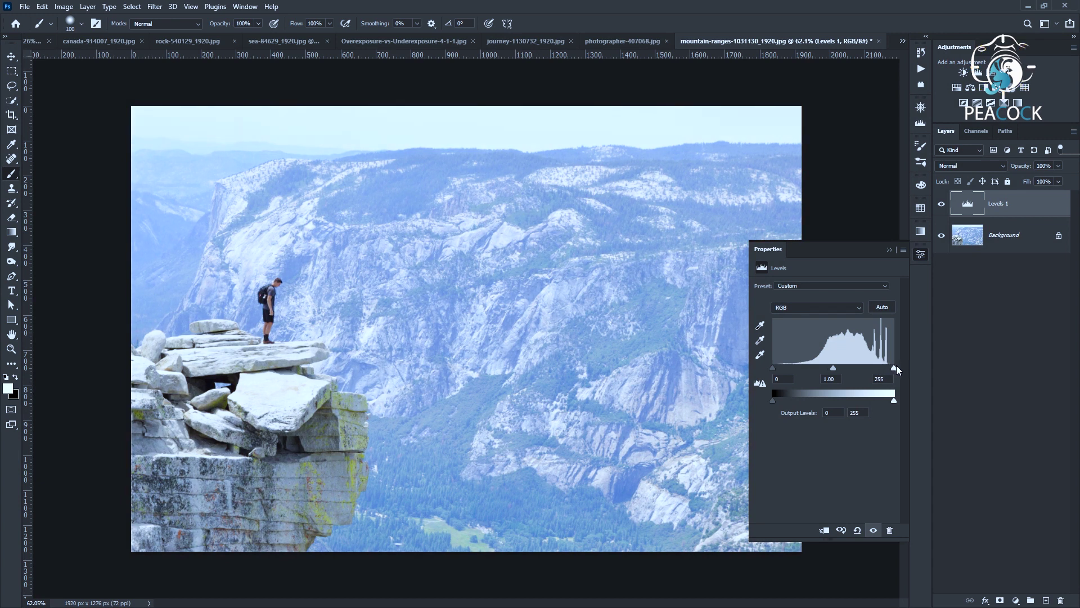
pyautogui.moveTo(773, 368)
pyautogui.mouseDown()
pyautogui.moveTo(782, 368)
pyautogui.moveTo(771, 367)
pyautogui.mouseUp()
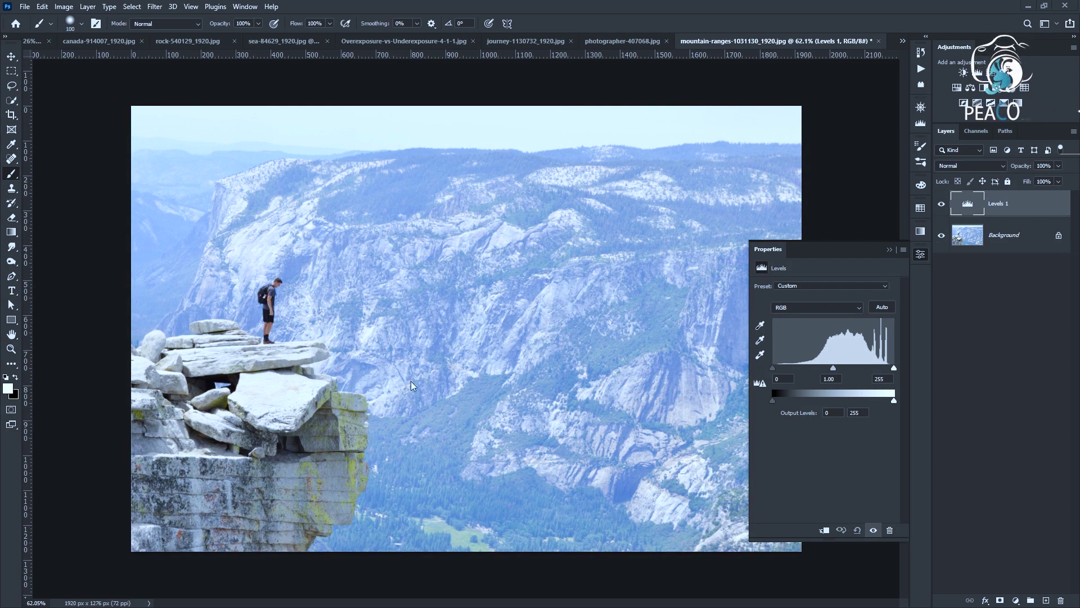
# - Delete Levels 1, convert the photo to smart object Layer 0, and launch Camera Raw Filter
pyautogui.click(891, 250)
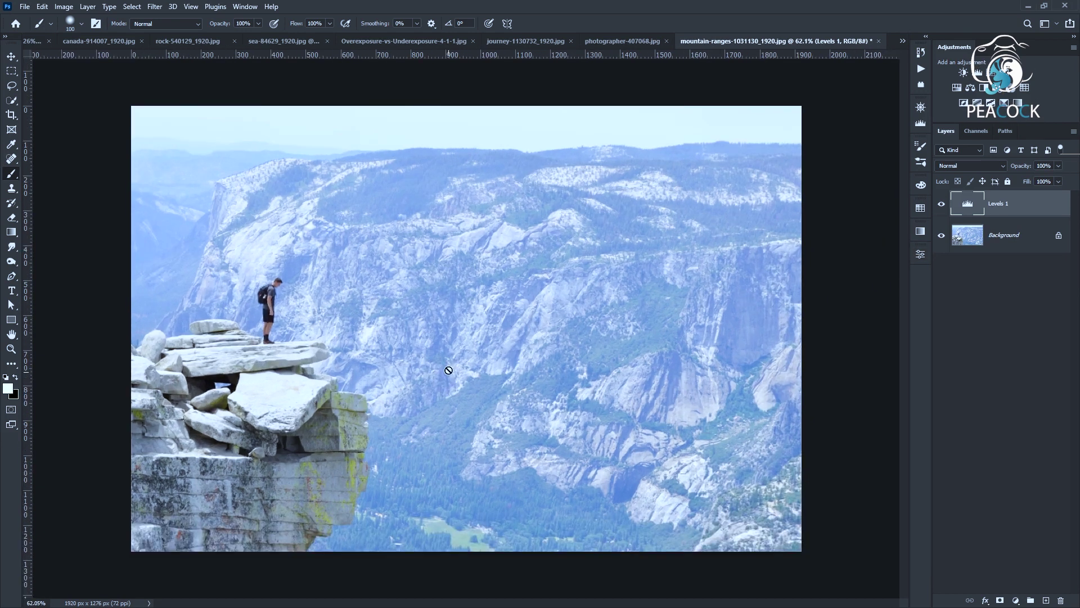
pyautogui.press('Delete')
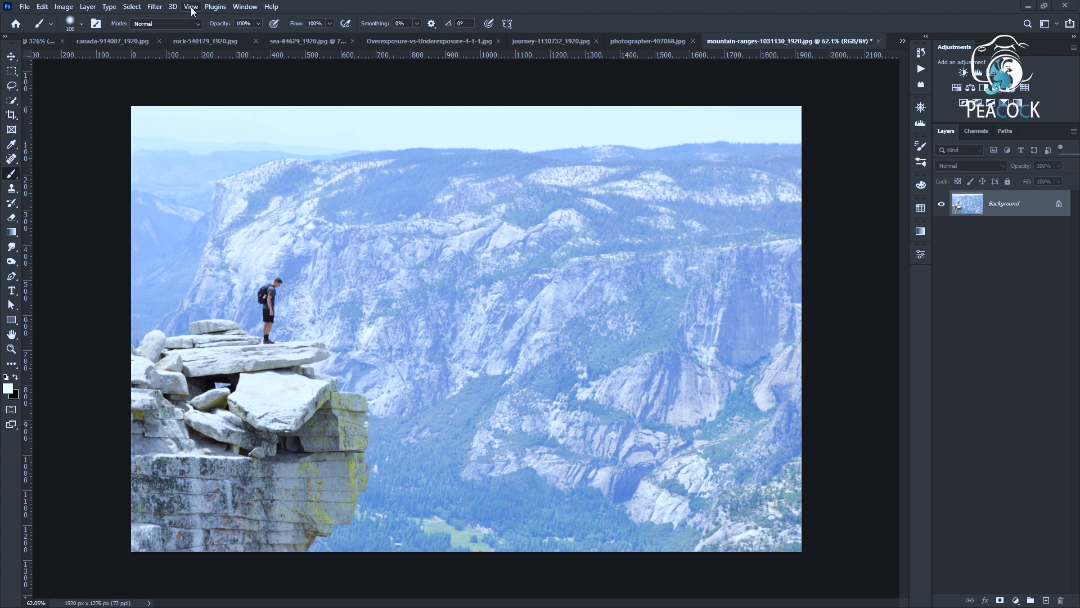
pyautogui.click(153, 7)
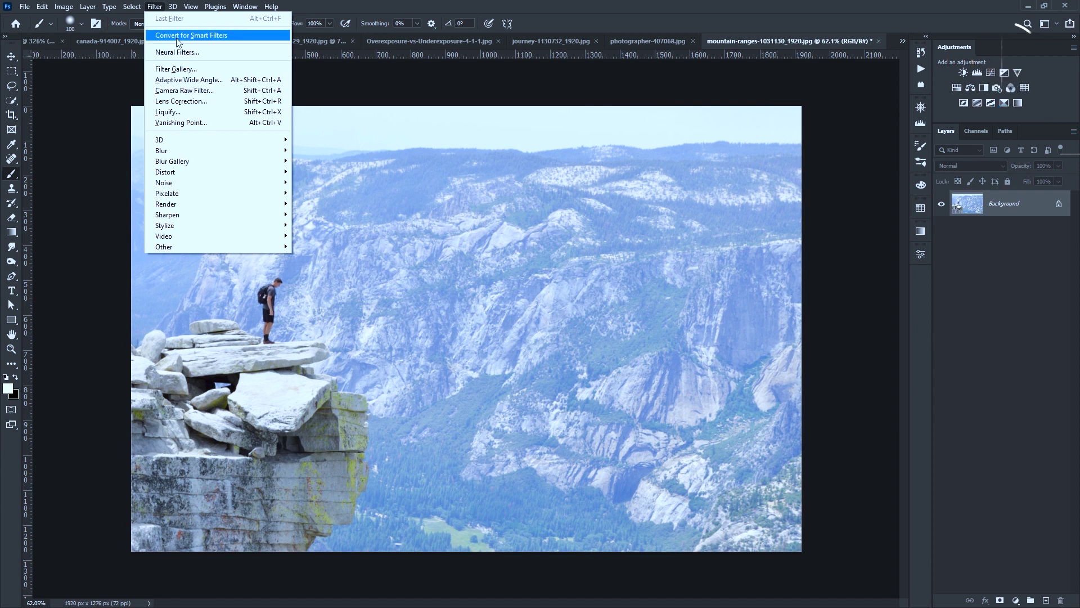
pyautogui.click(206, 36)
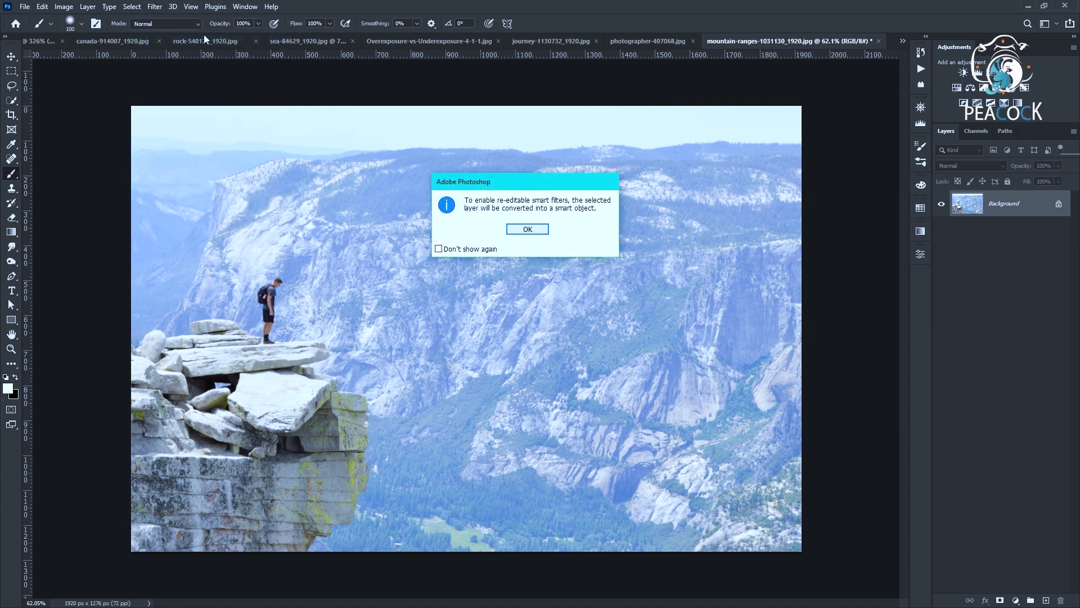
pyautogui.click(526, 231)
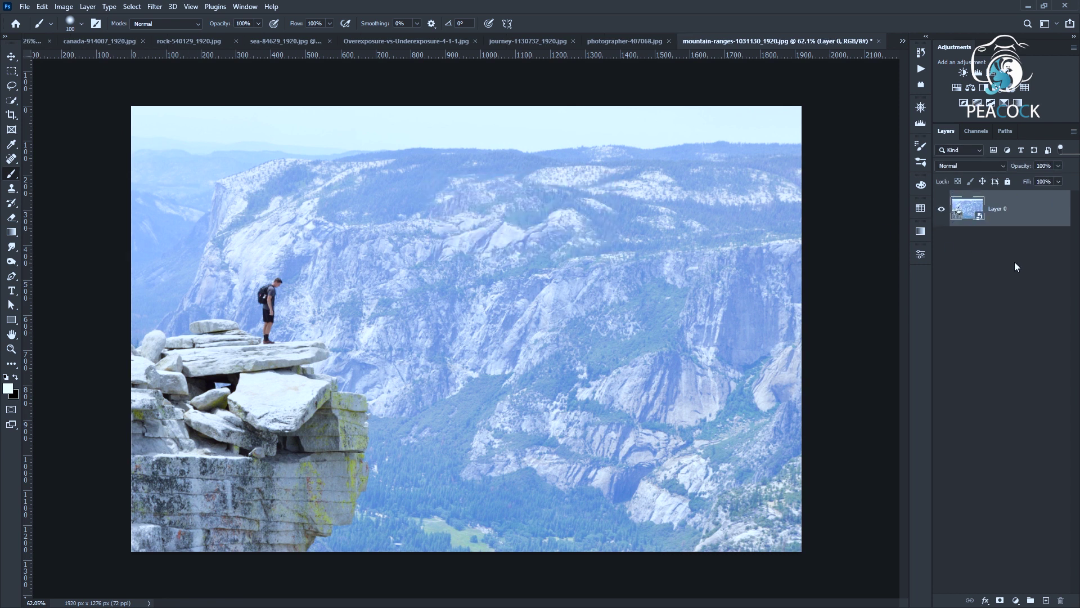
pyautogui.hotkey('shift', 'ctrl', 'a')
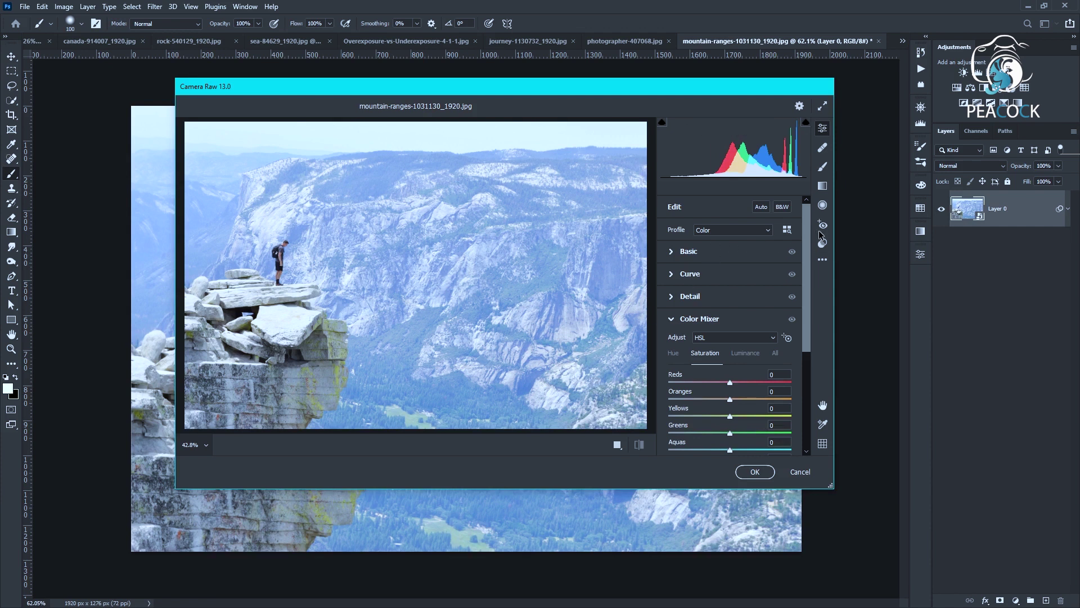
# - Expand Camera Raw's Basic panel and zoom the preview in on the cliff and back out
pyautogui.scroll(-2, 816, 235)
pyautogui.scroll(-2, 816, 235)
pyautogui.scroll(-2, 812, 237)
pyautogui.scroll(2, 812, 237)
pyautogui.click(674, 253)
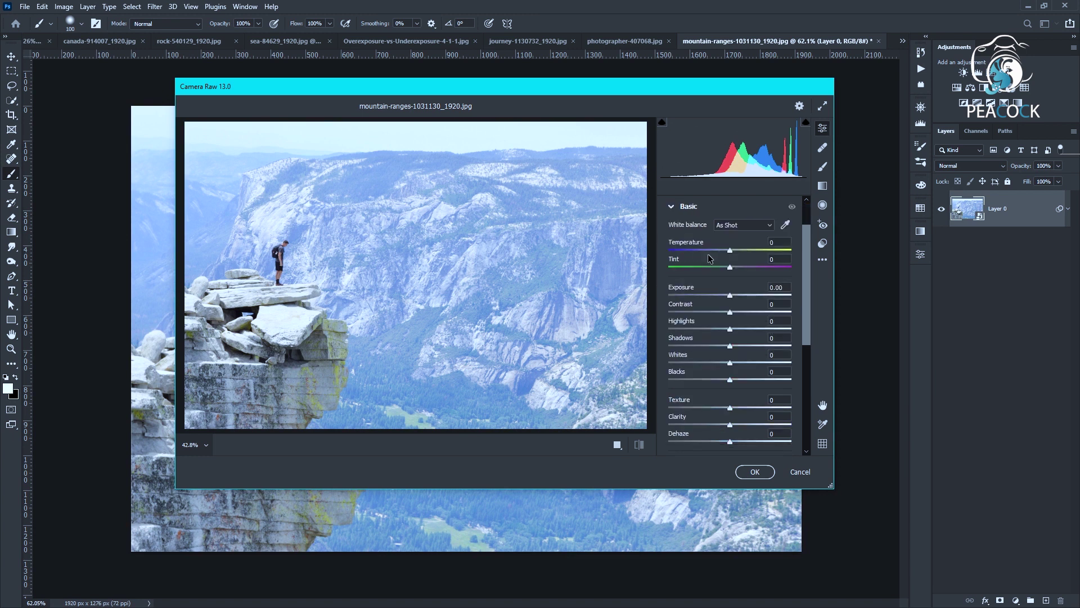
pyautogui.scroll(-1, 726, 269)
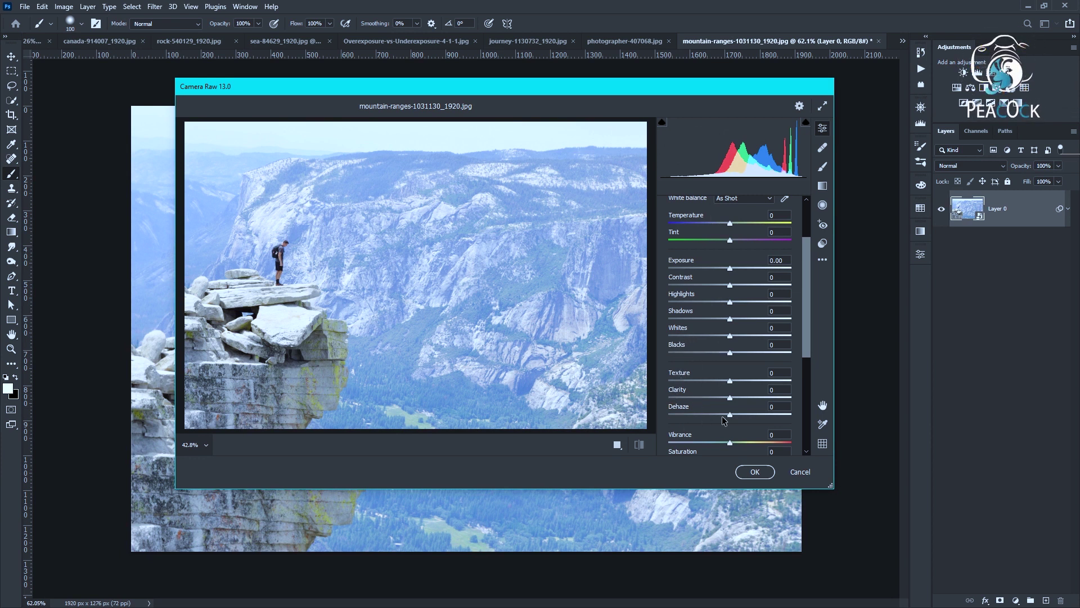
pyautogui.scroll(2, 711, 397)
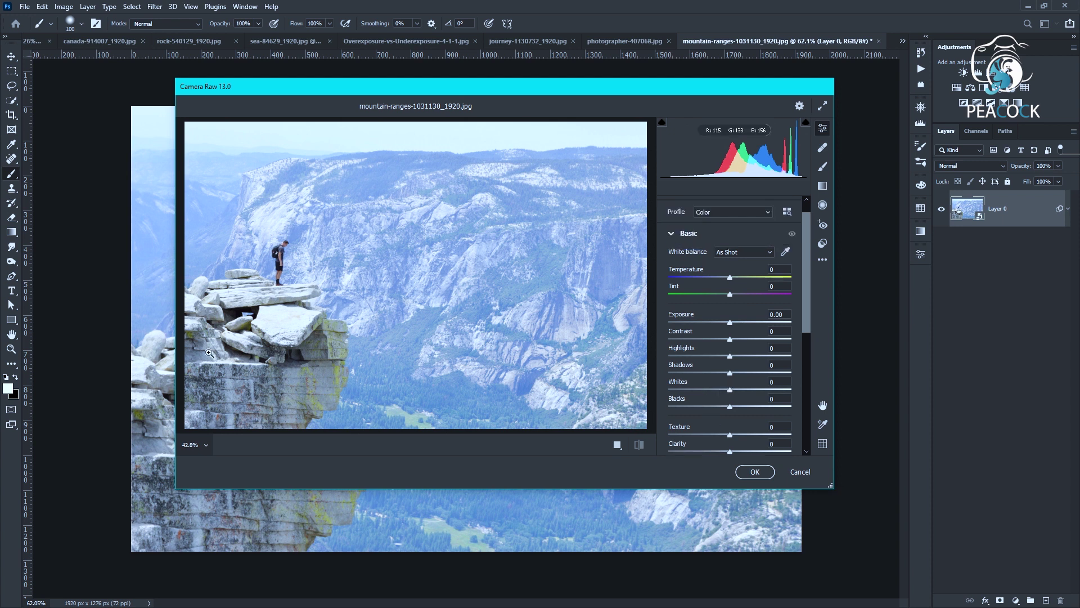
pyautogui.click(899, 353)
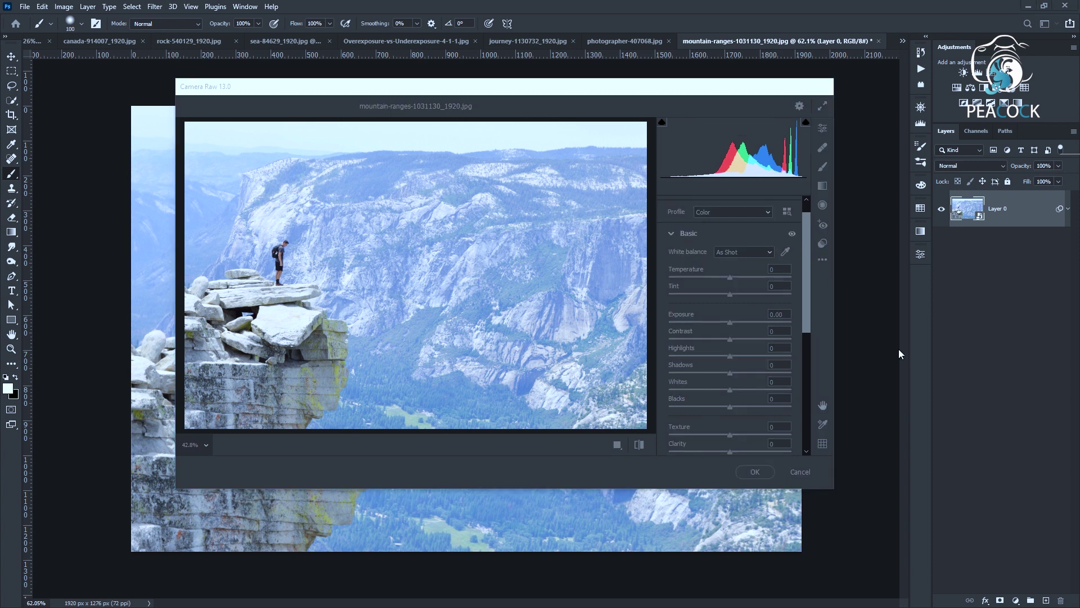
pyautogui.click(609, 276)
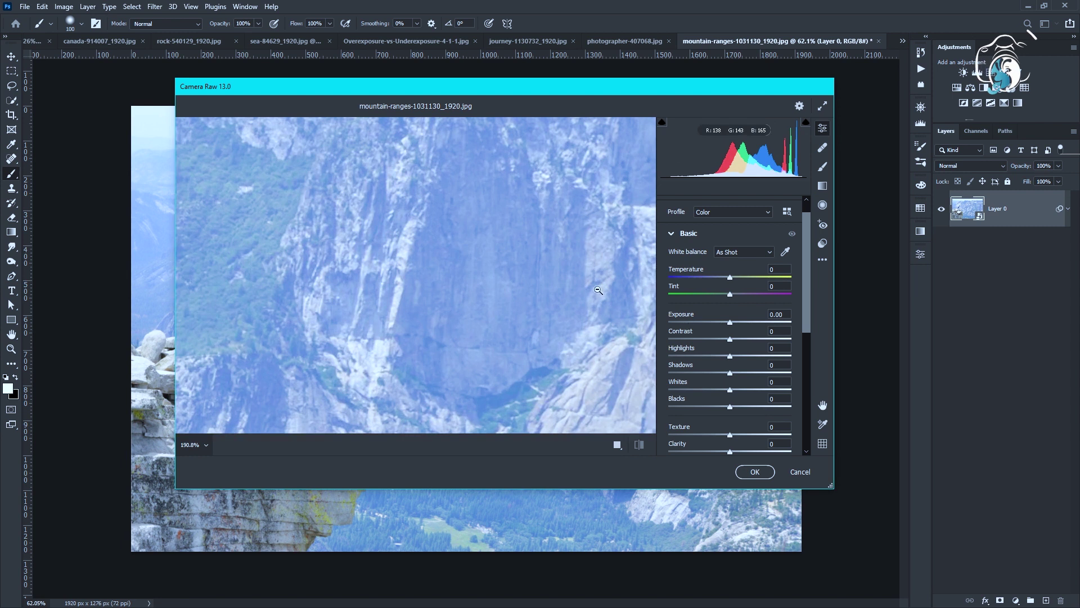
pyautogui.keyDown('alt'); pyautogui.click(508, 260); pyautogui.keyUp('alt')
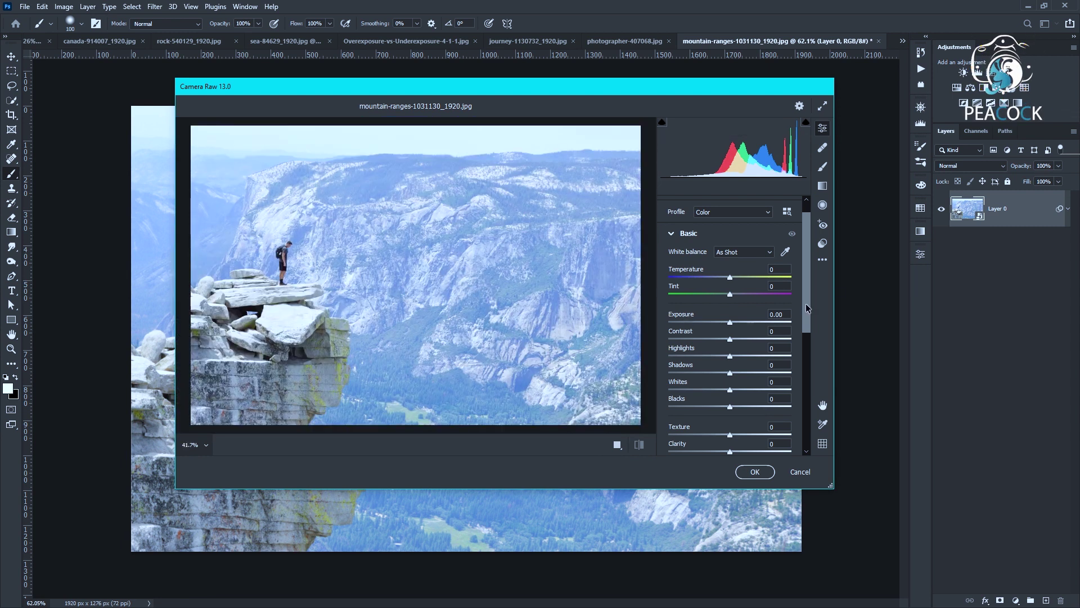
# - Set Texture to +30 and raise Dehaze to clear the haze
pyautogui.moveTo(805, 278)
pyautogui.mouseDown()
pyautogui.moveTo(811, 350)
pyautogui.moveTo(811, 326)
pyautogui.mouseUp()
pyautogui.moveTo(729, 325); pyautogui.dragTo(753, 325)
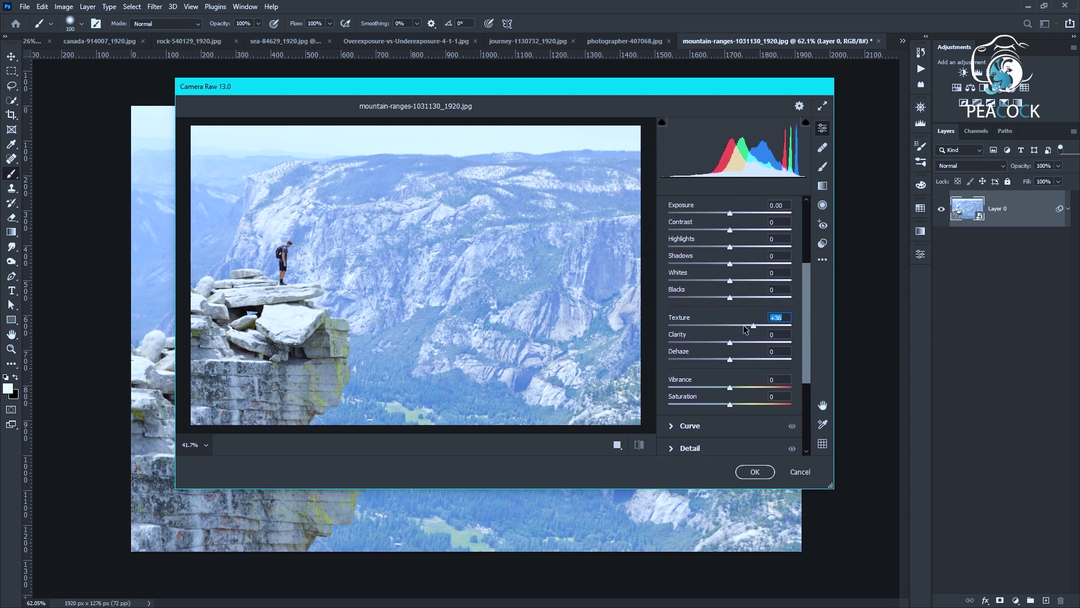
pyautogui.moveTo(754, 325)
pyautogui.mouseDown()
pyautogui.moveTo(770, 359)
pyautogui.moveTo(751, 359)
pyautogui.mouseUp()
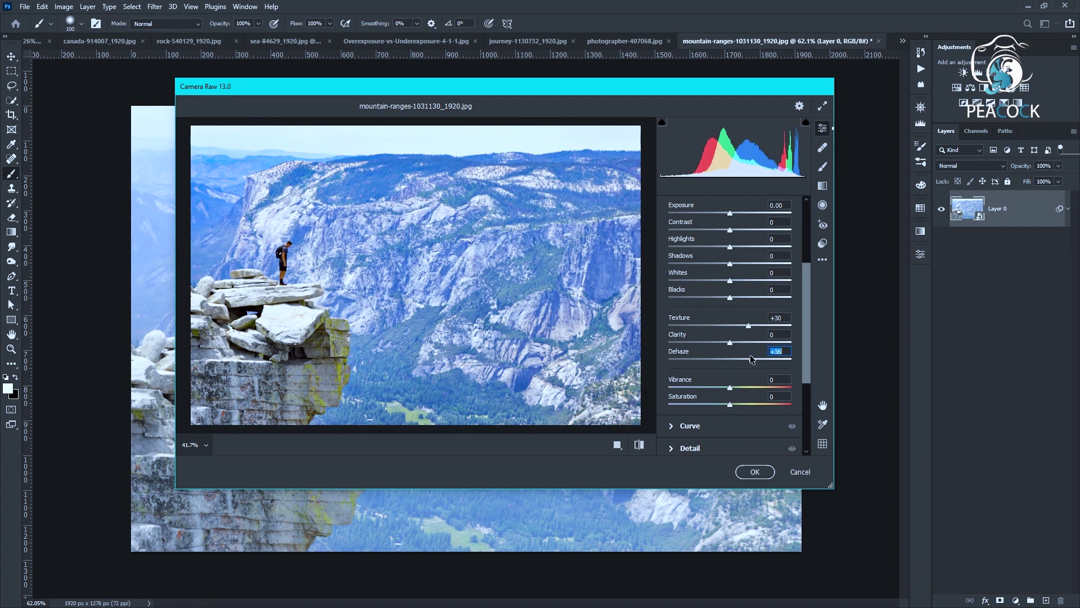
pyautogui.scroll(5, 768, 354)
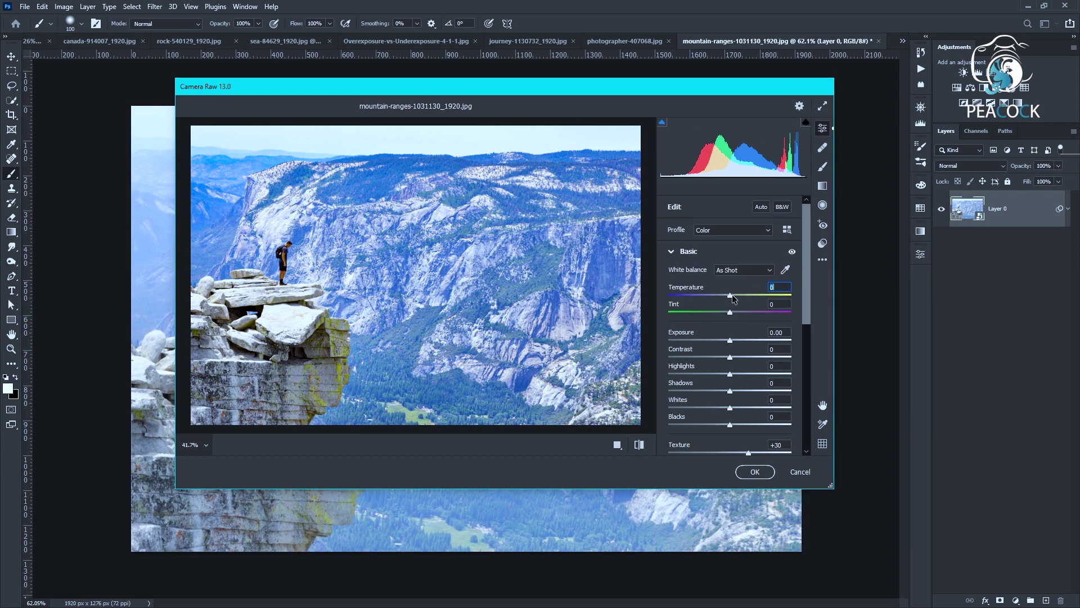
# - Dial in Temperature +7, Shadows +77 and Blacks -64 on the mountain photo
pyautogui.moveTo(732, 298); pyautogui.dragTo(736, 299)
pyautogui.moveTo(735, 298); pyautogui.dragTo(747, 304)
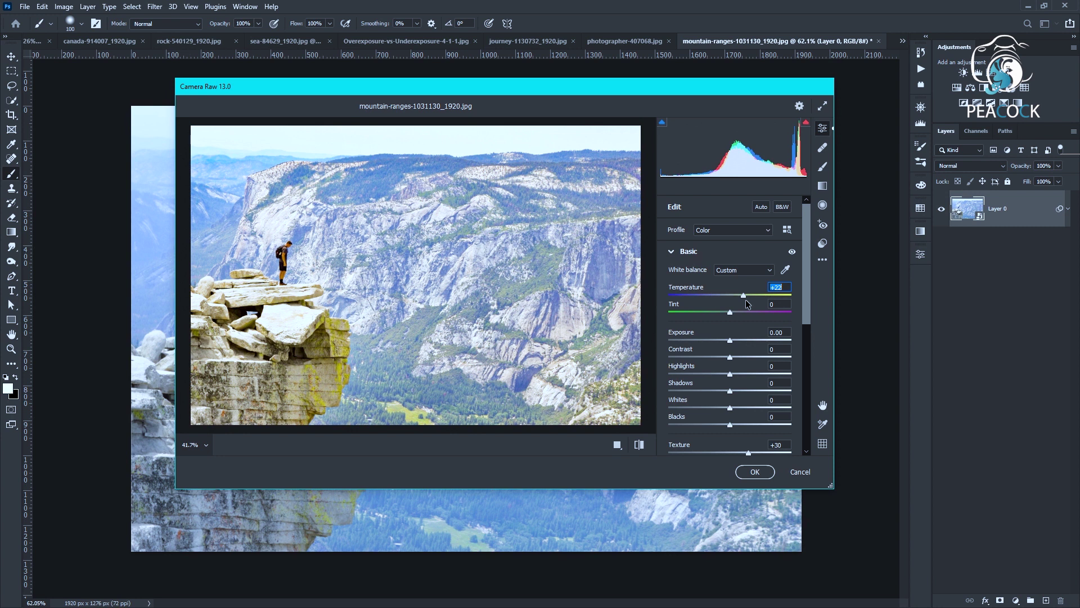
pyautogui.moveTo(747, 304); pyautogui.dragTo(737, 307)
pyautogui.scroll(-2, 732, 338)
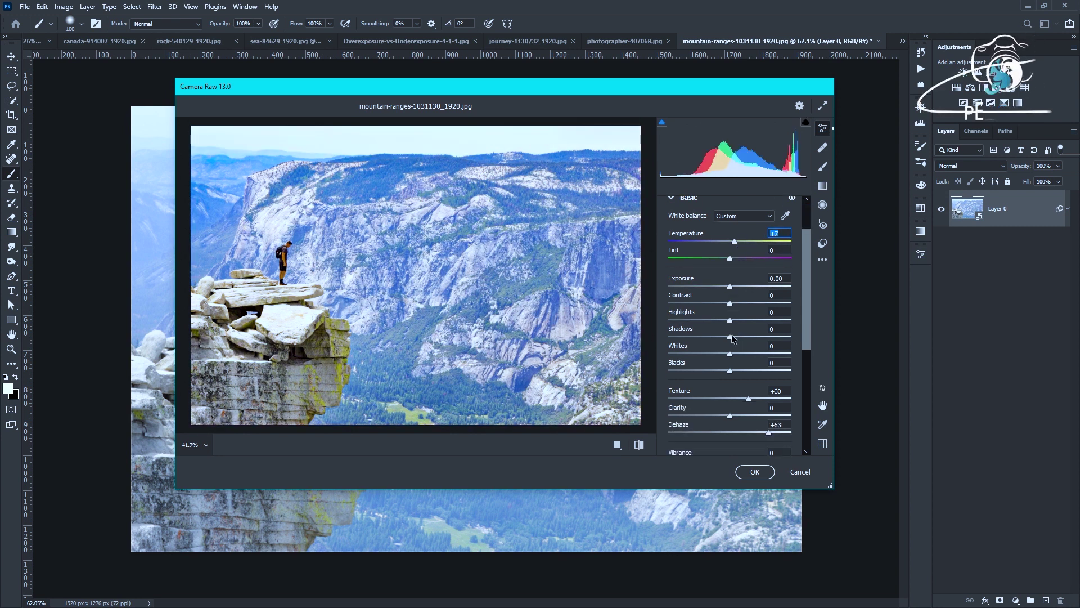
pyautogui.moveTo(732, 338); pyautogui.dragTo(703, 338)
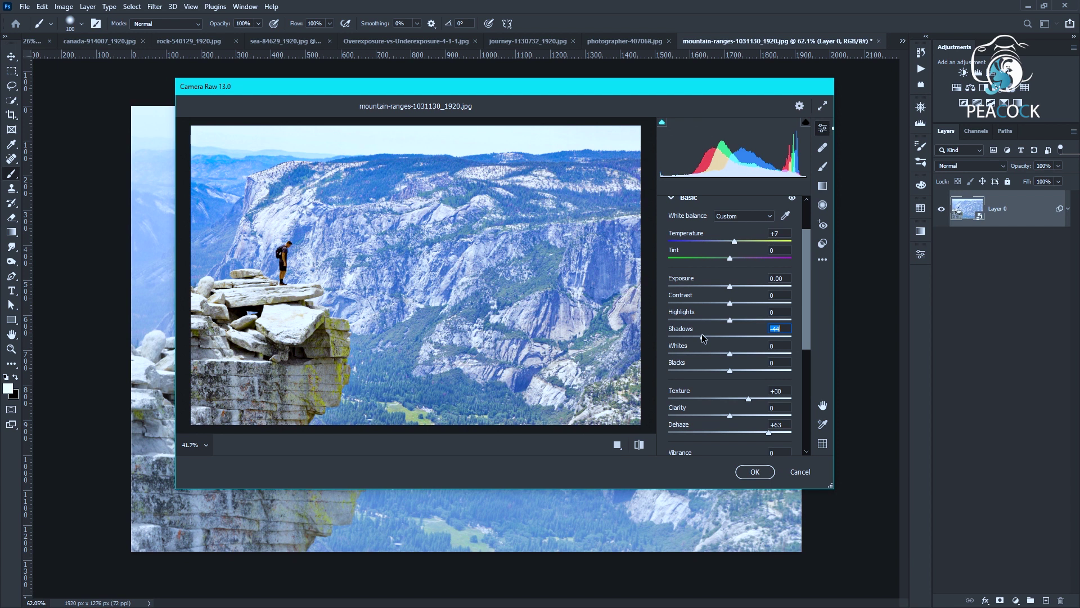
pyautogui.moveTo(703, 337); pyautogui.dragTo(777, 337)
pyautogui.moveTo(729, 370)
pyautogui.mouseDown()
pyautogui.moveTo(690, 371)
pyautogui.moveTo(729, 354)
pyautogui.mouseUp()
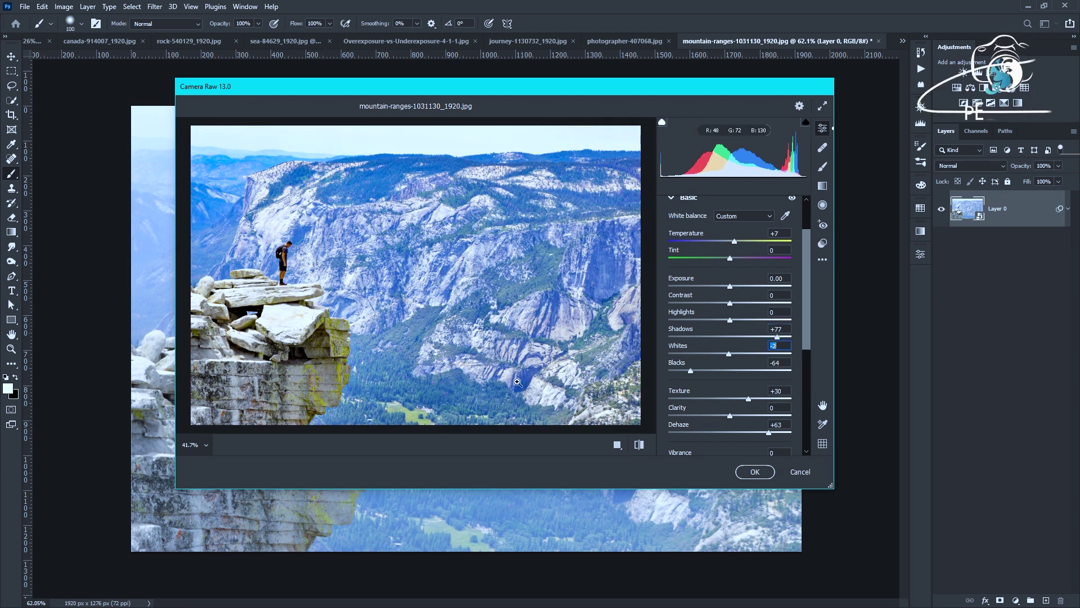